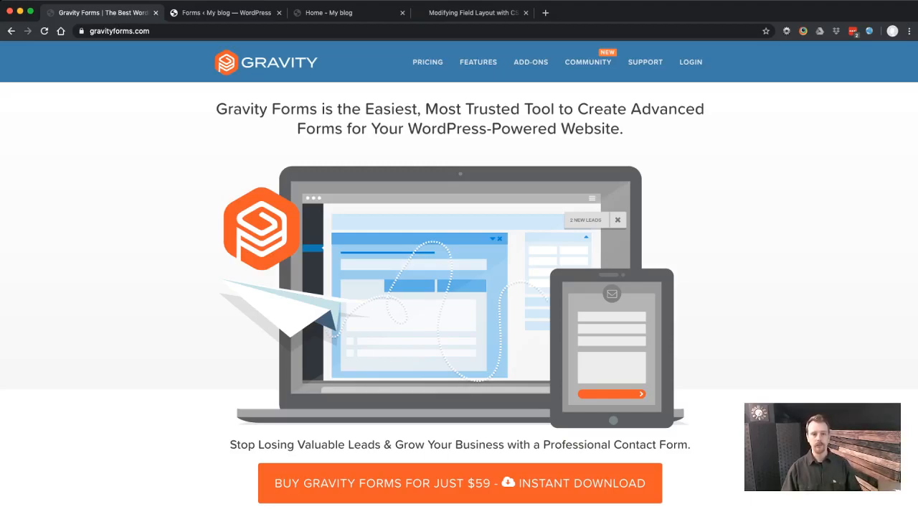
Examine the home page in the visual builder down to the UI Blocks section with its contact form
left_click(337, 13)
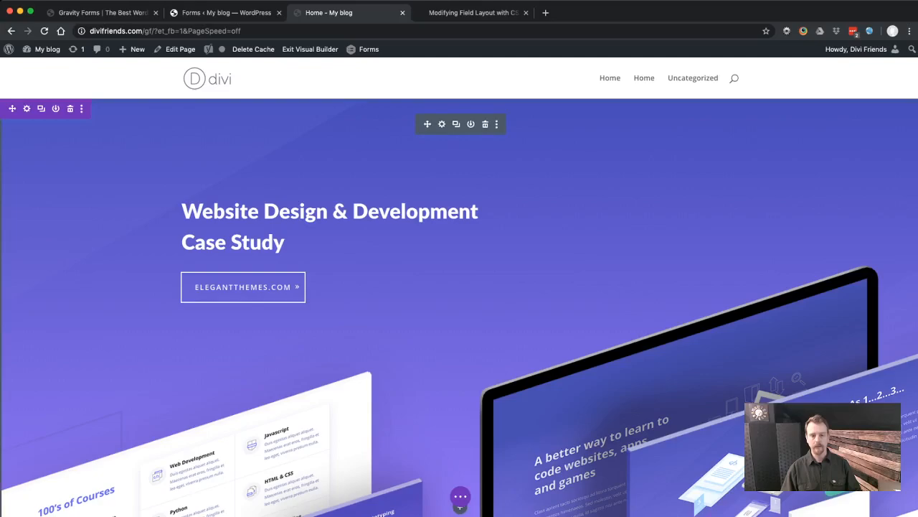
scroll(459, 287, "down", 3)
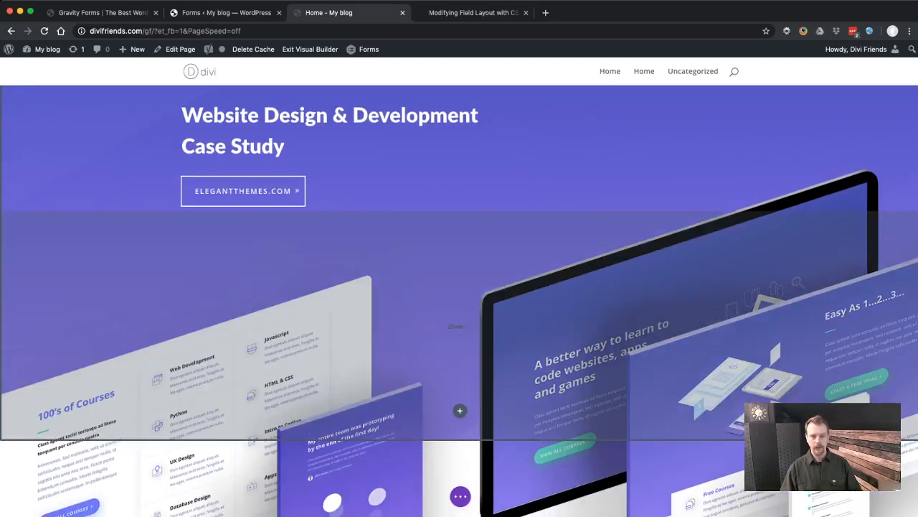
scroll(459, 287, "down", 12)
scroll(459, 287, "down", 20)
scroll(459, 287, "down", 3)
scroll(459, 287, "up", 10)
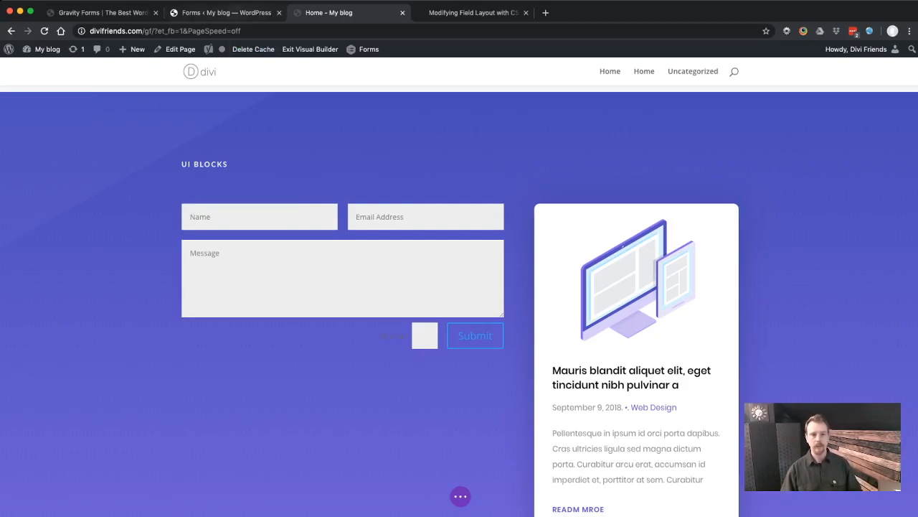
Create a new form titled "Contact Us" in the WordPress admin's form list
key("ctrl+shift+Tab")
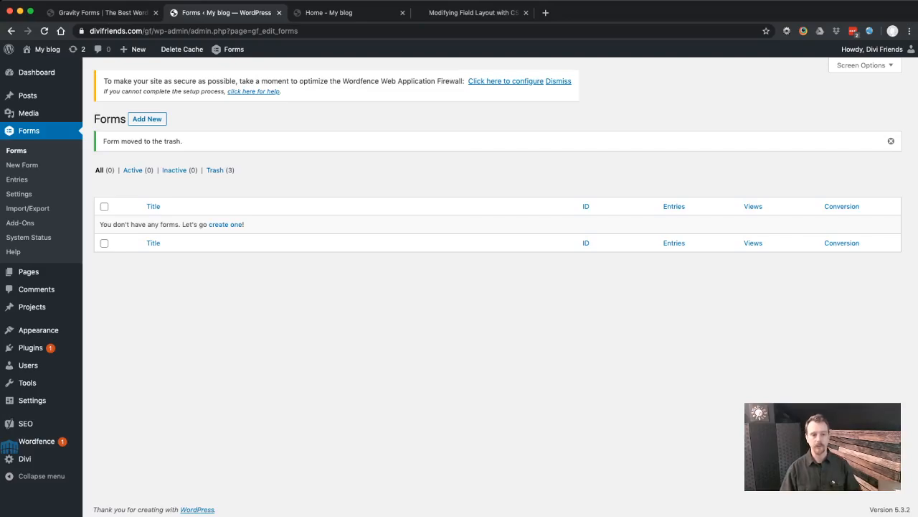
left_click(147, 119)
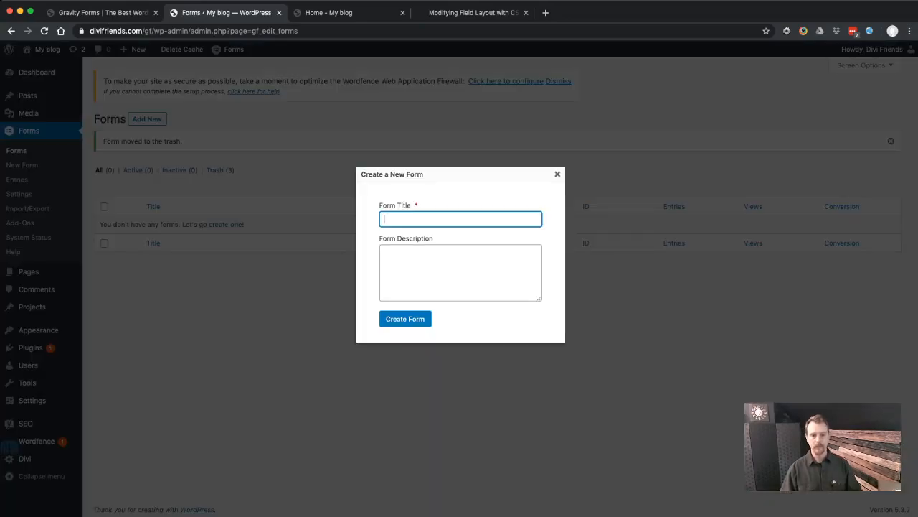
type("Contact Us")
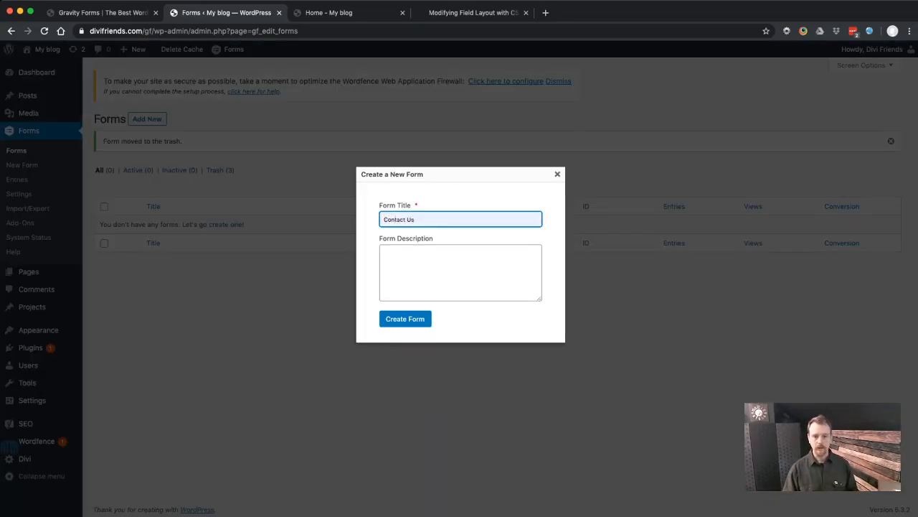
key("Return")
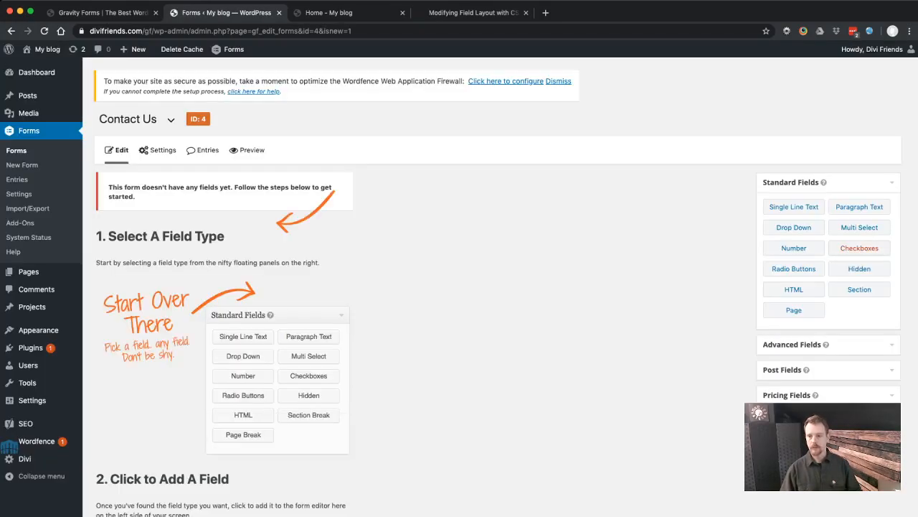
Add the advanced fields Name, Phone and Email to the Contact Us form
left_click(792, 303)
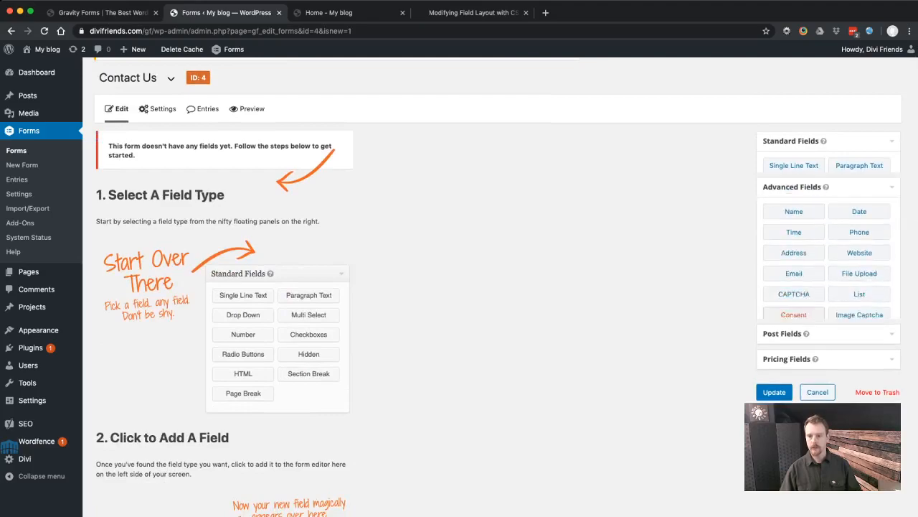
left_click(793, 192)
left_click(859, 253)
left_click(793, 294)
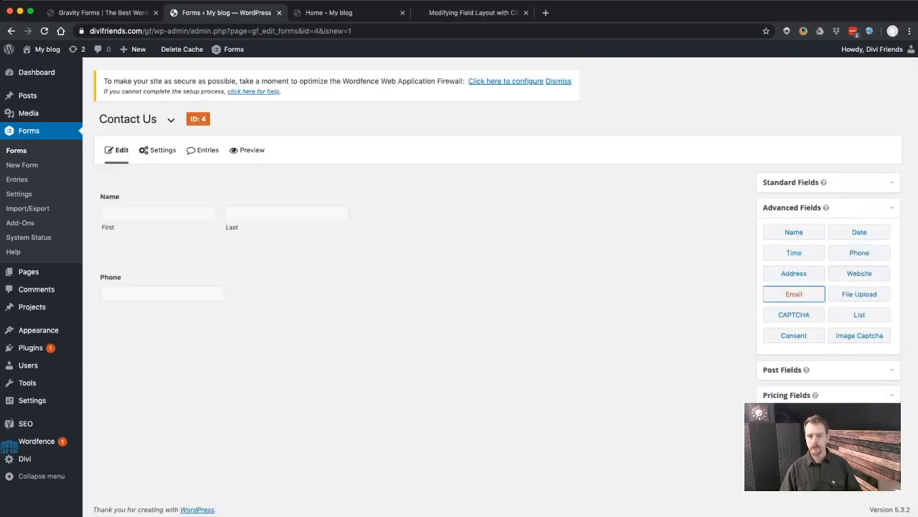
Add a Paragraph Text field labelled "Comments" below Email and save the form
left_click(792, 182)
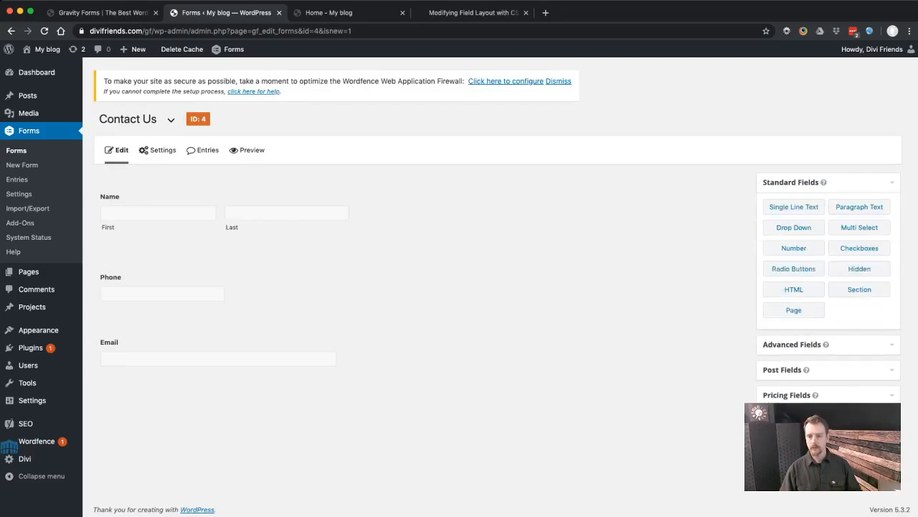
left_click(860, 207)
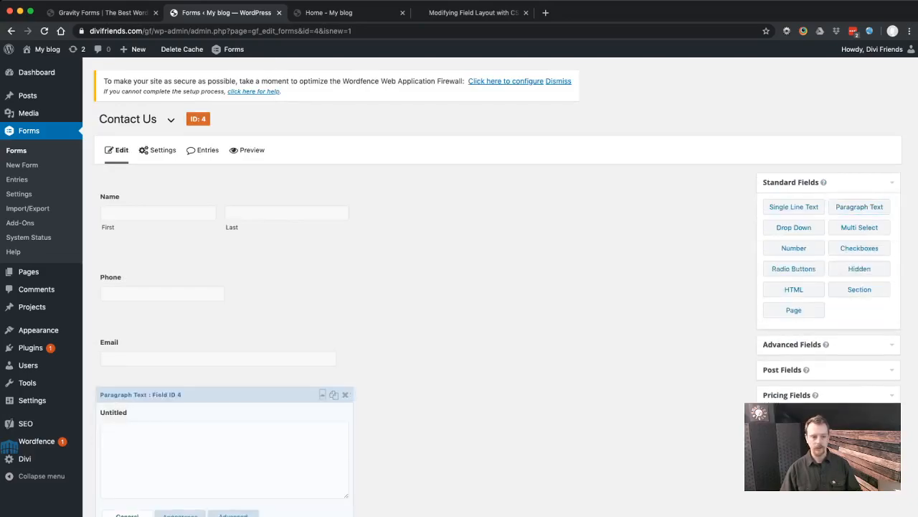
key("super+a")
type("Comments")
left_click(322, 220)
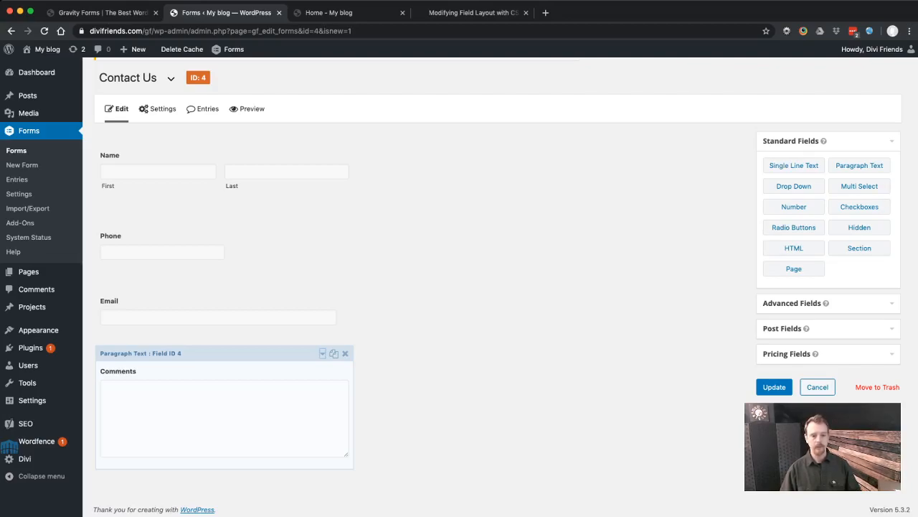
left_click(775, 386)
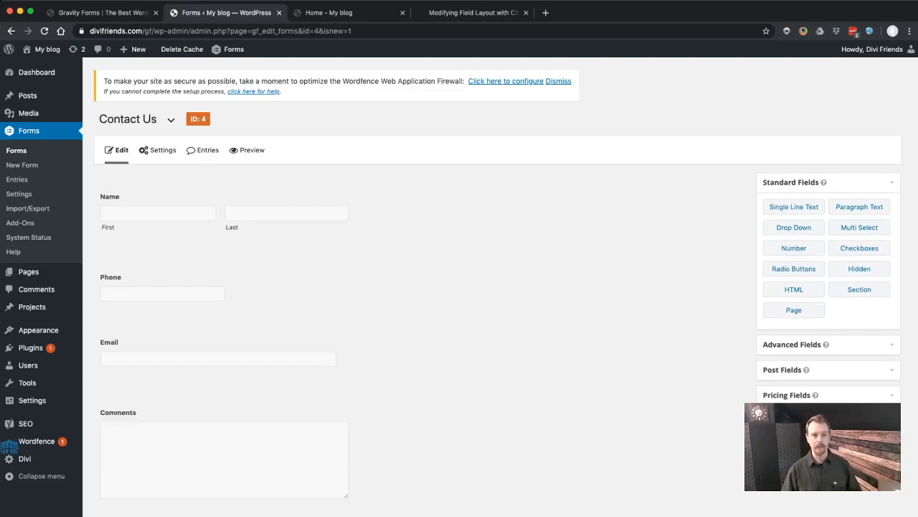
In a new page, insert the Contact Us form without its title and description, and copy the resulting shortcode
mouse_move(134, 49)
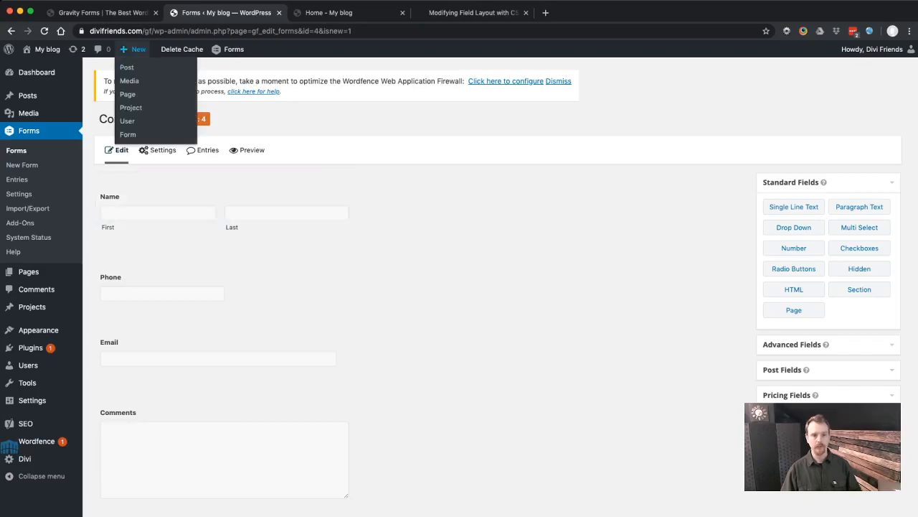
left_click(127, 93)
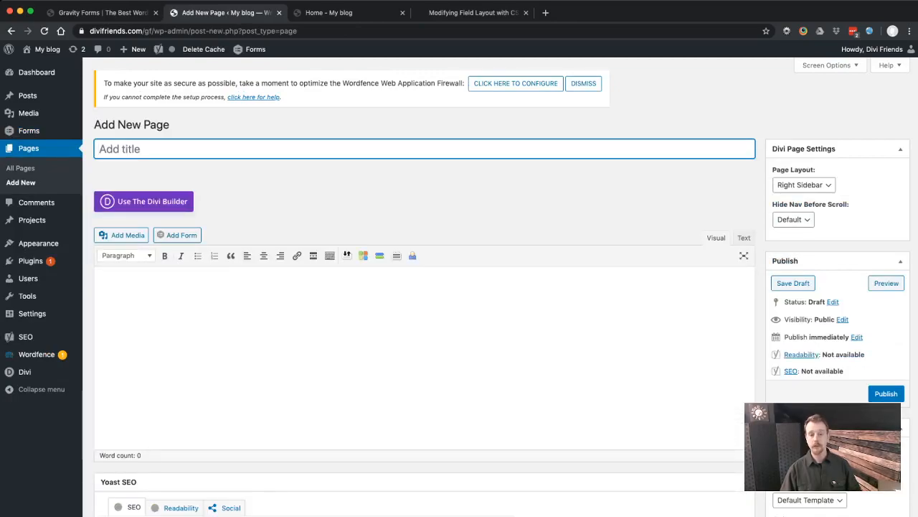
key("Tab")
left_click(177, 236)
left_click(307, 147)
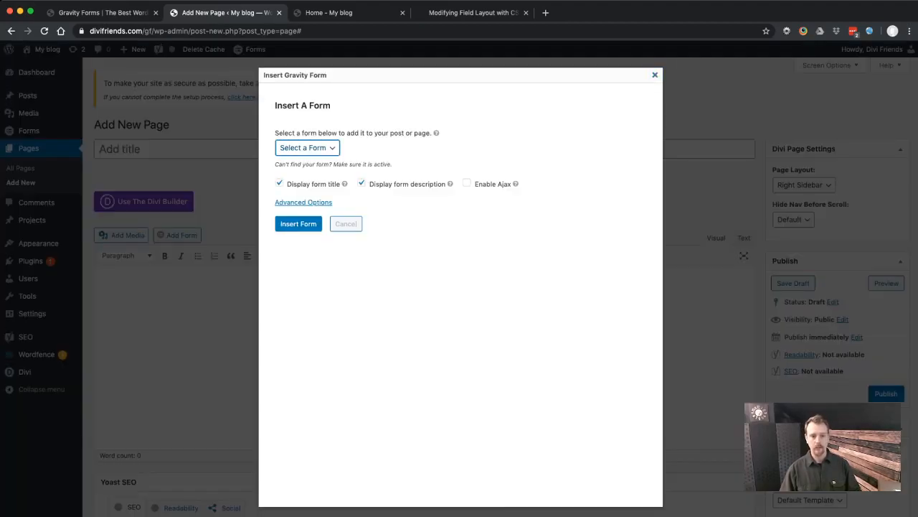
left_click(301, 161)
left_click(280, 183)
left_click(370, 184)
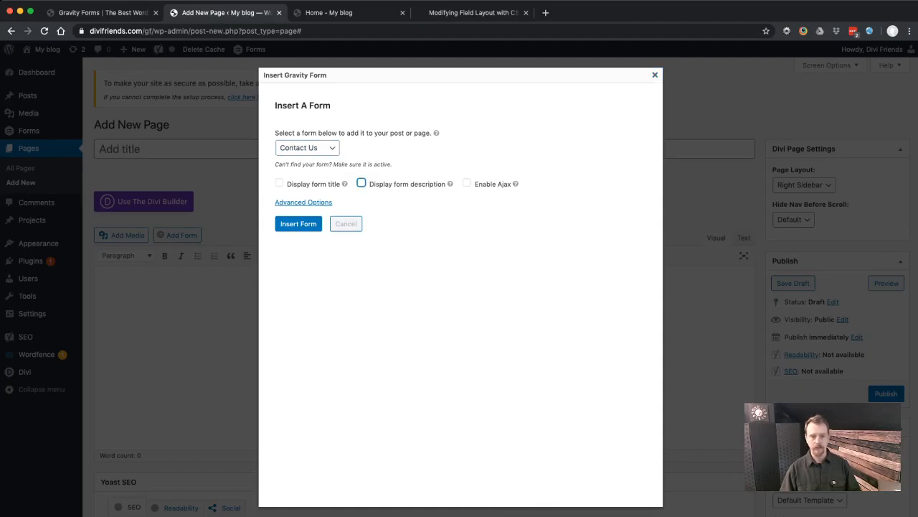
left_click(298, 223)
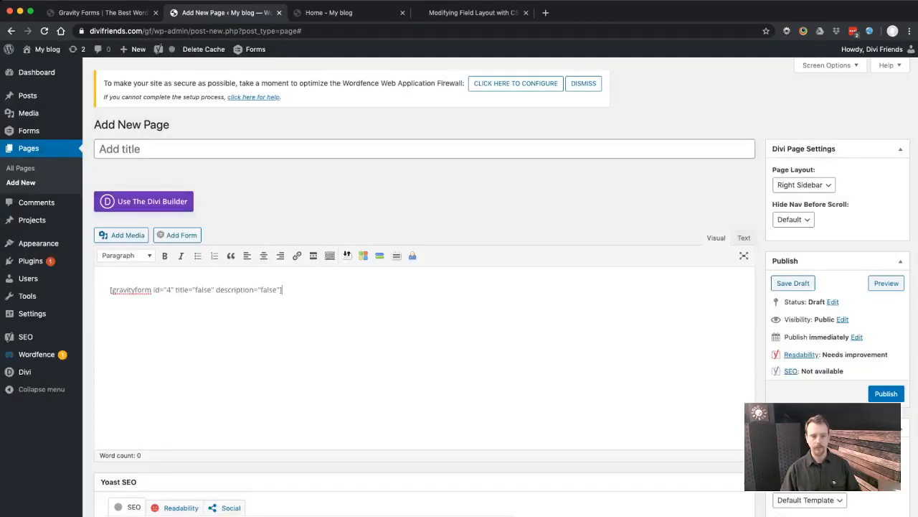
left_click_drag(284, 289, 110, 290)
key("super+c")
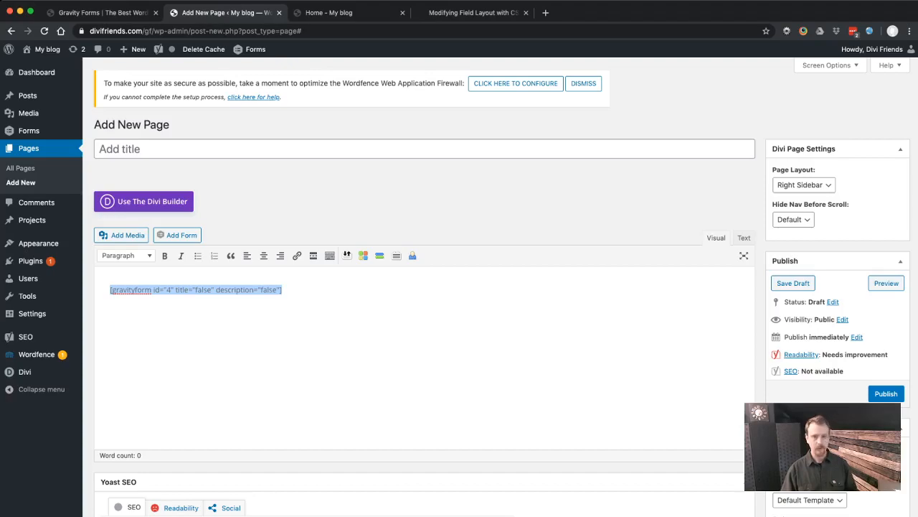
Add a Text module below the home page's existing contact form and replace its placeholder text with the copied shortcode
left_click(343, 13)
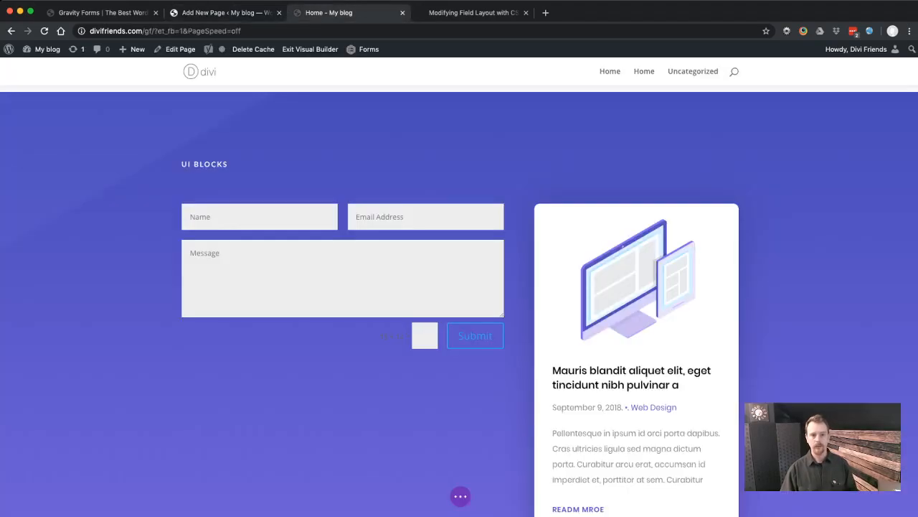
mouse_move(342, 277)
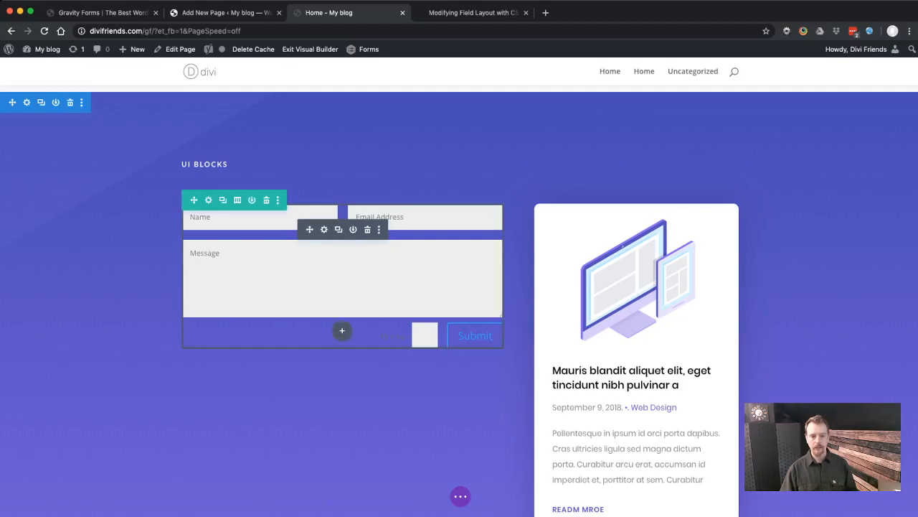
left_click(343, 331)
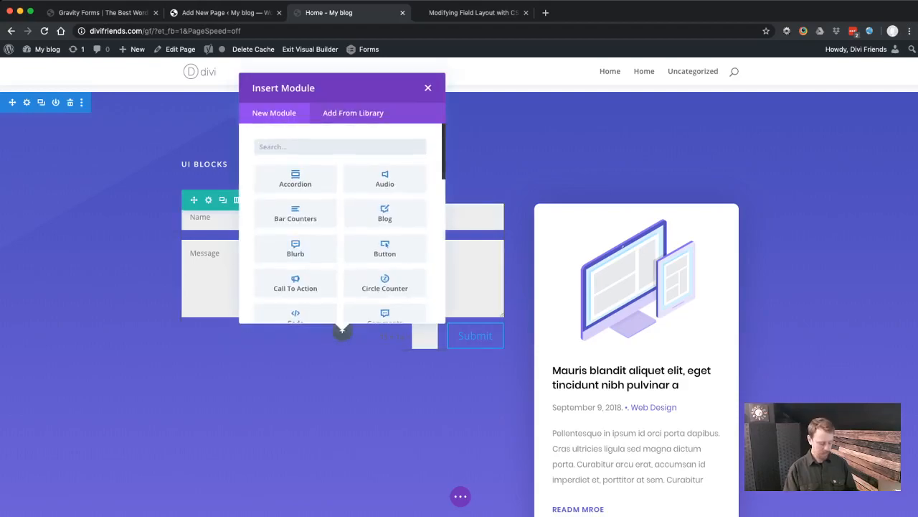
type("text")
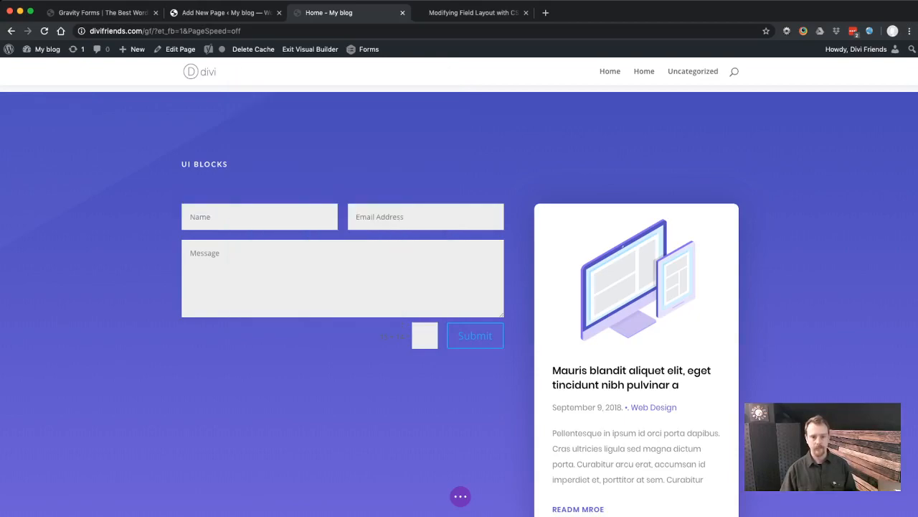
key("super+a")
key("BackSpace")
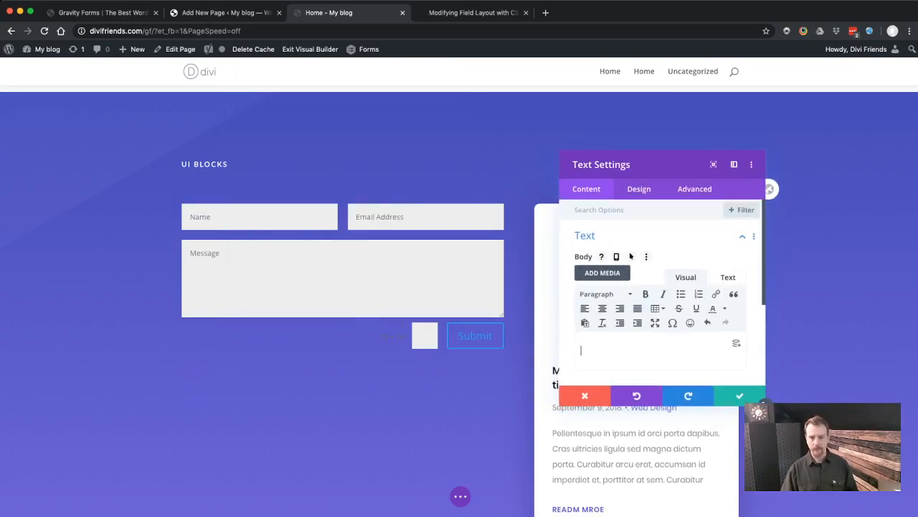
key("super+v")
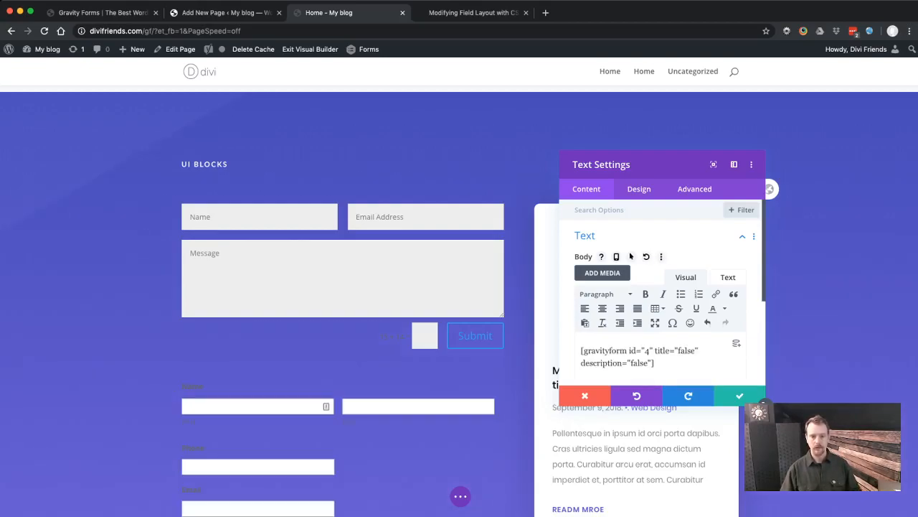
Make the new Text module's text white in its design settings and save the module
scroll(343, 323, "down", 4)
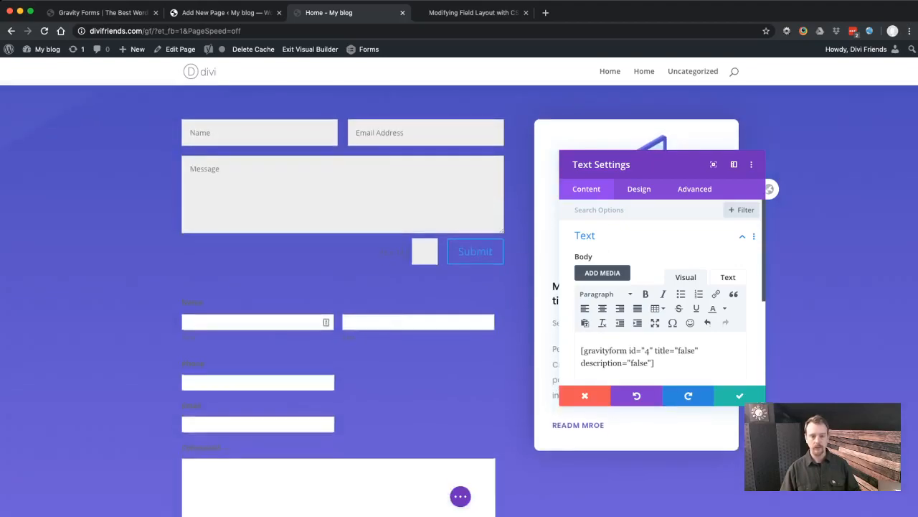
scroll(343, 323, "down", 1)
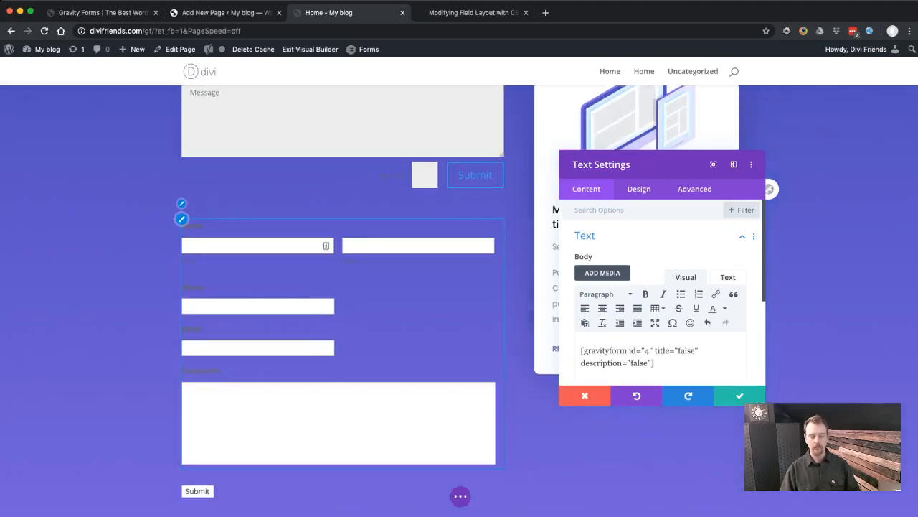
scroll(343, 323, "up", 4)
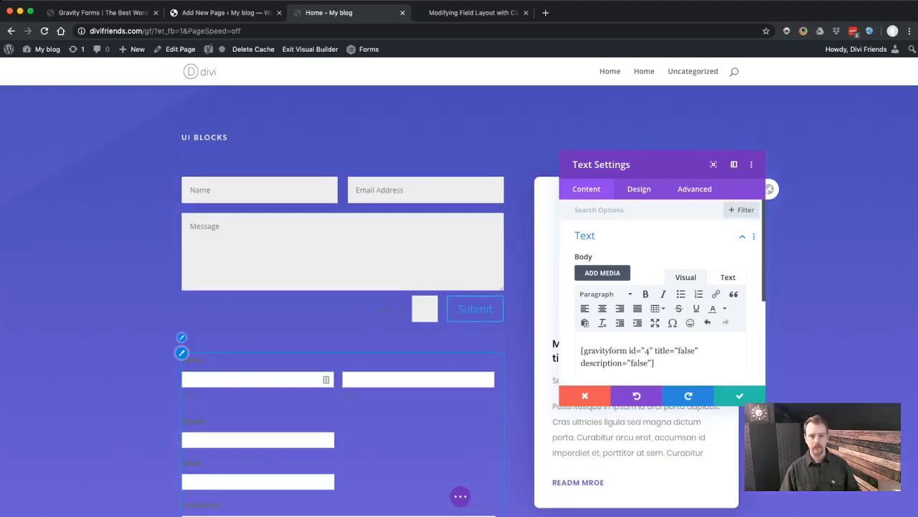
scroll(343, 323, "down", 6)
scroll(343, 323, "up", 5)
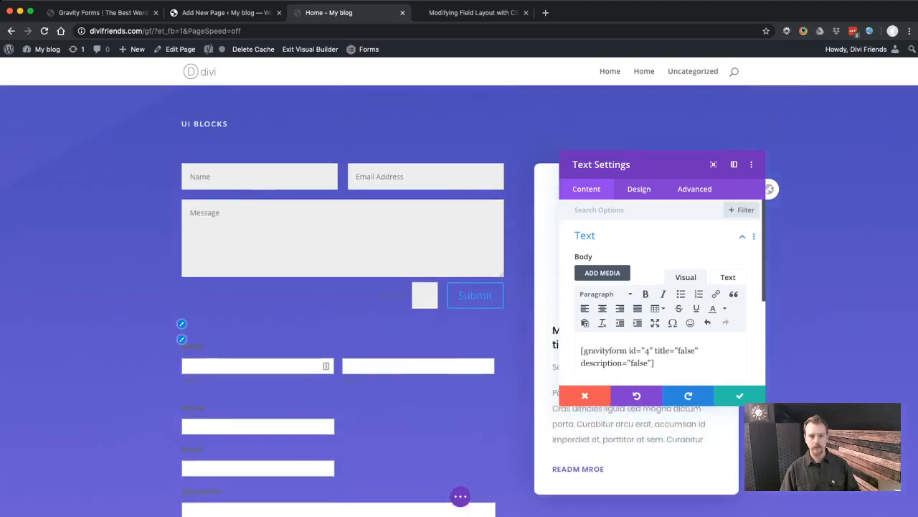
scroll(343, 323, "down", 3)
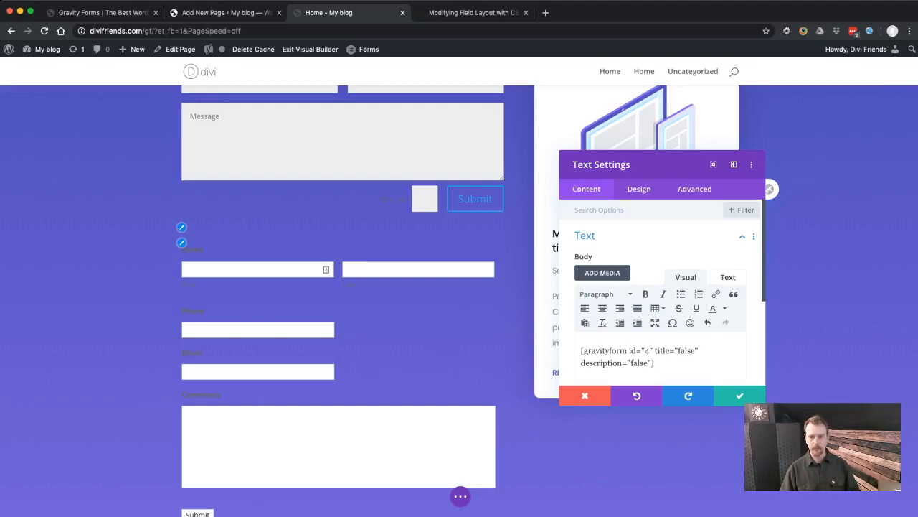
left_click(640, 189)
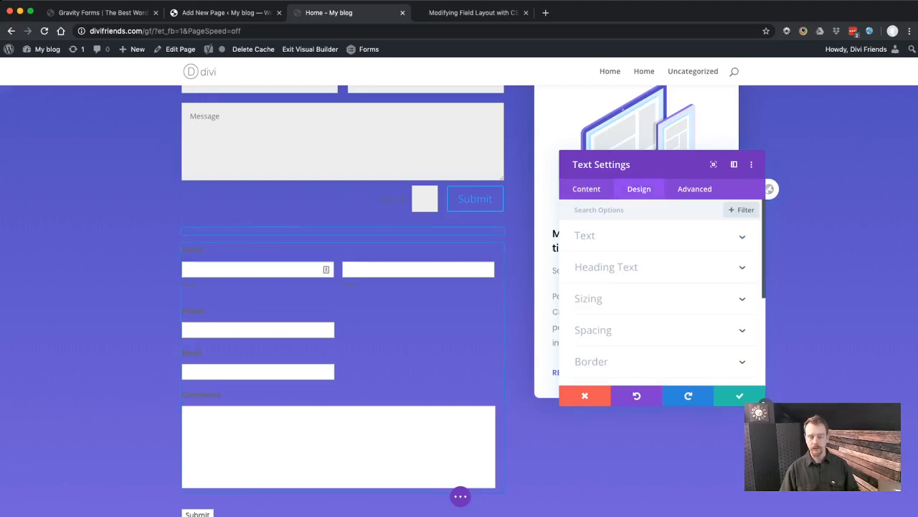
left_click(585, 235)
scroll(660, 301, "down", 3)
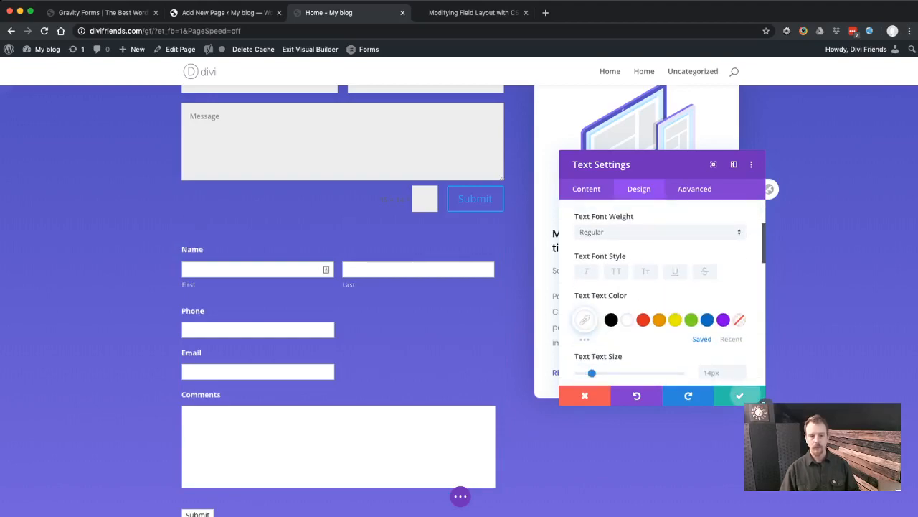
left_click(743, 396)
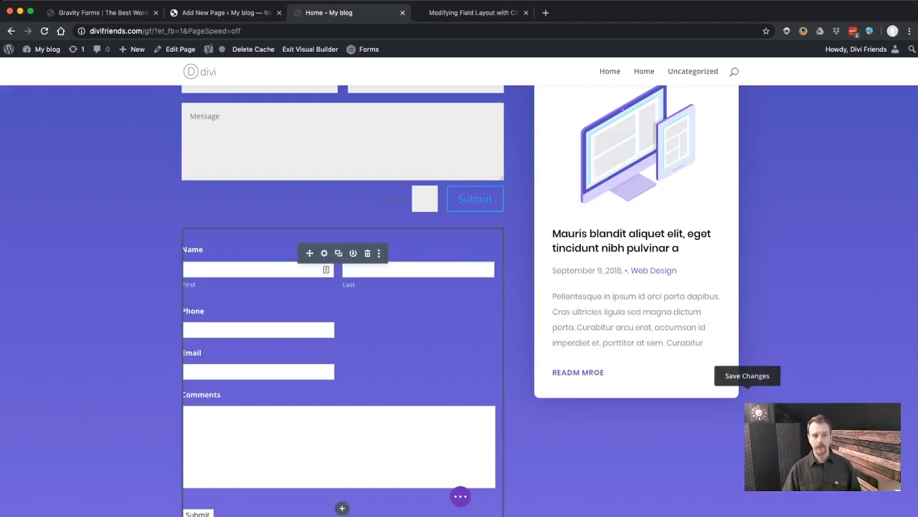
scroll(338, 344, "up", 2)
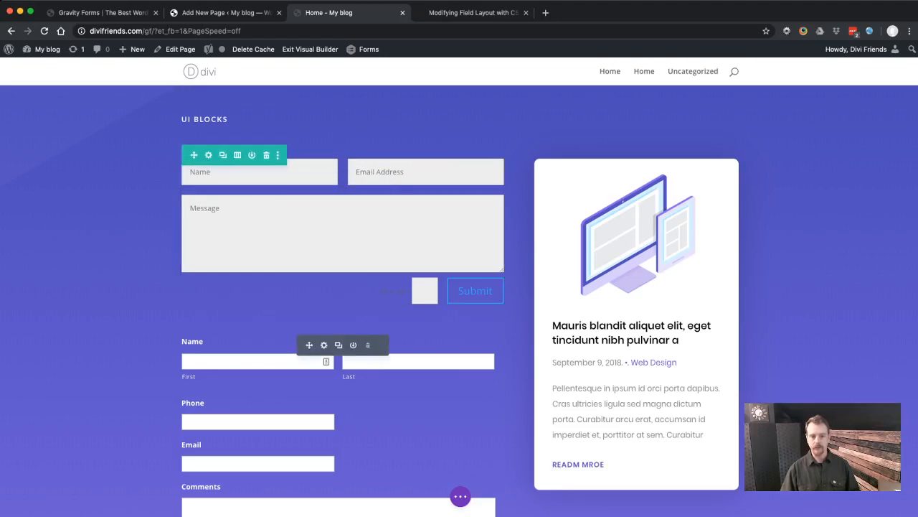
scroll(460, 310, "down", 1)
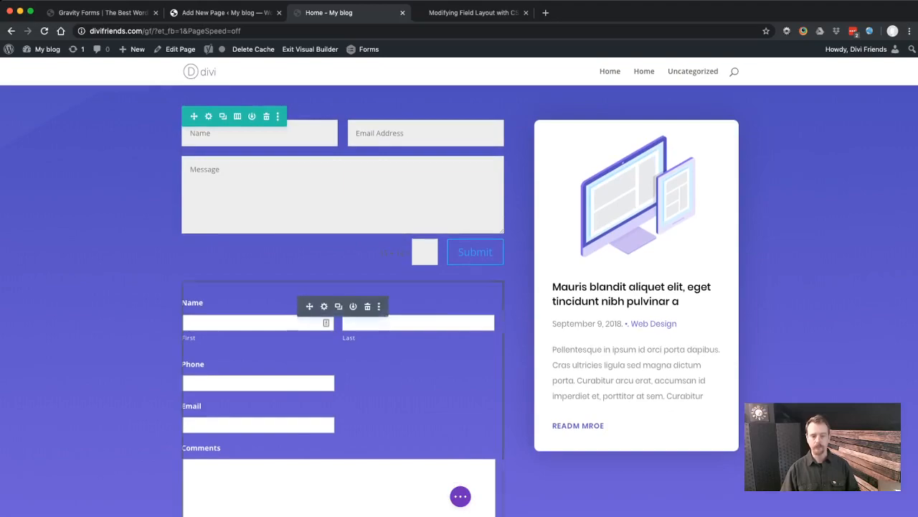
left_click_drag(309, 306, 310, 145)
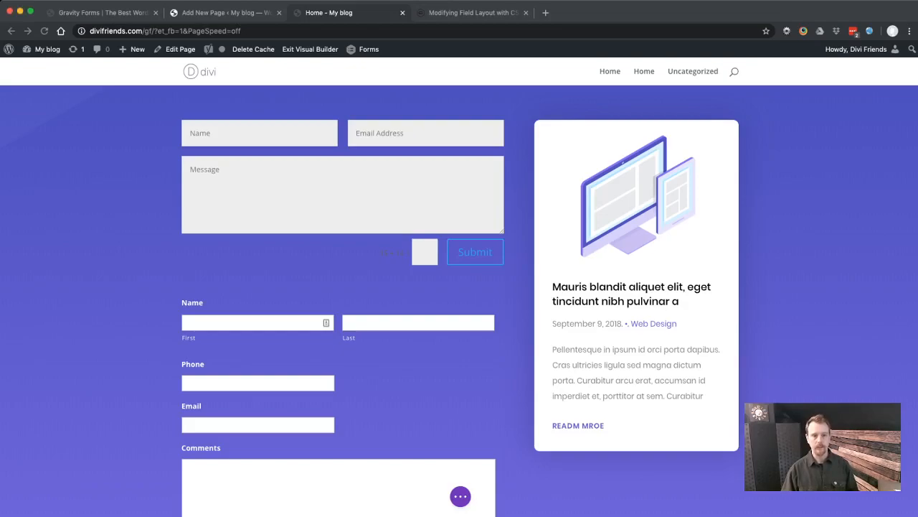
Paste the copied Divi Gravity Forms styling code into the Custom CSS of Divi's Theme Options and save the changes
left_click(104, 13)
left_click(235, 13)
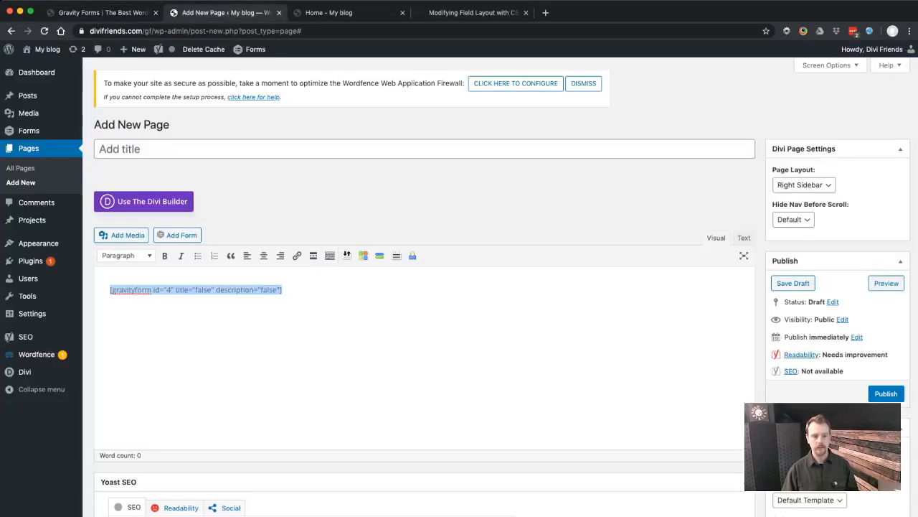
key("super+Tab")
left_click(113, 374)
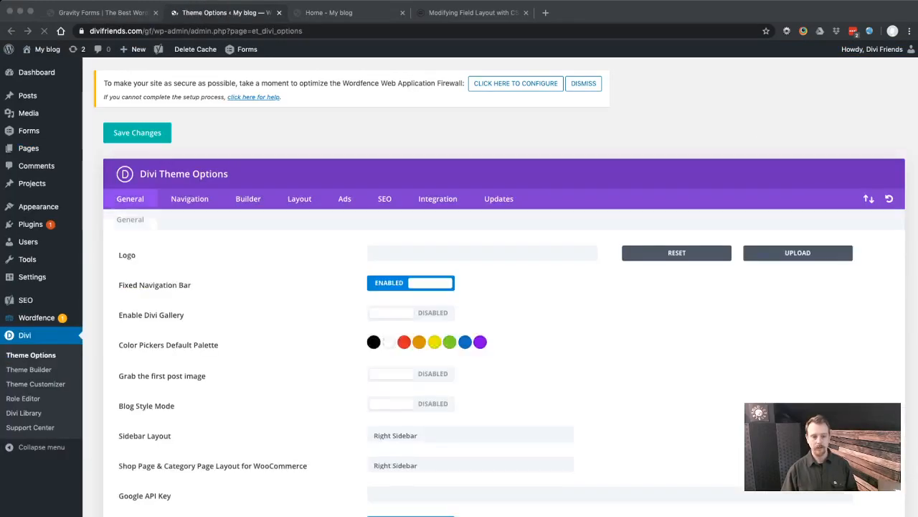
scroll(459, 287, "down", 20)
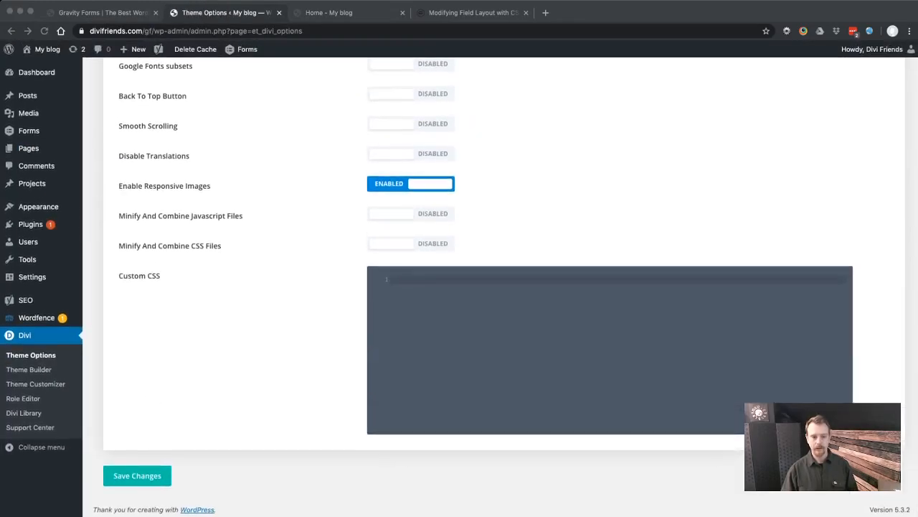
left_click(495, 308)
key("super+v")
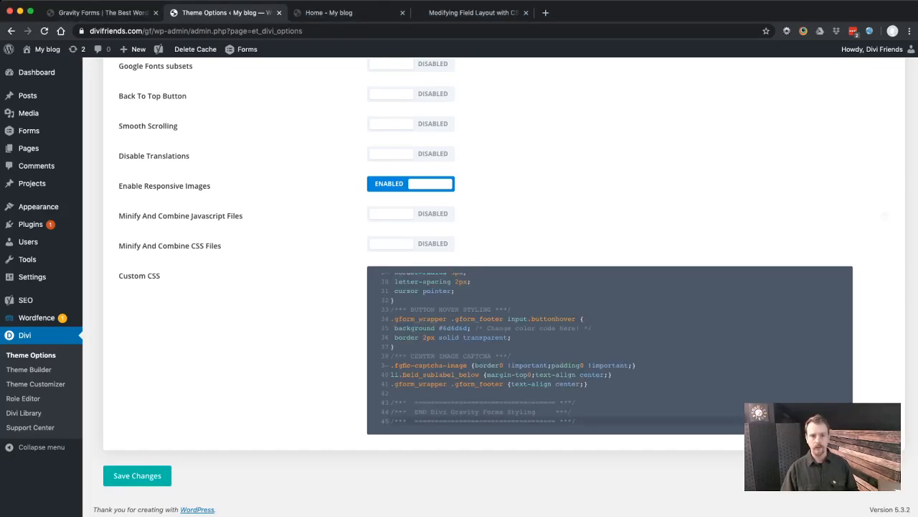
Exit the Visual Builder on the home page, saving the page changes, and check the restyled form on the live page
left_click(343, 10)
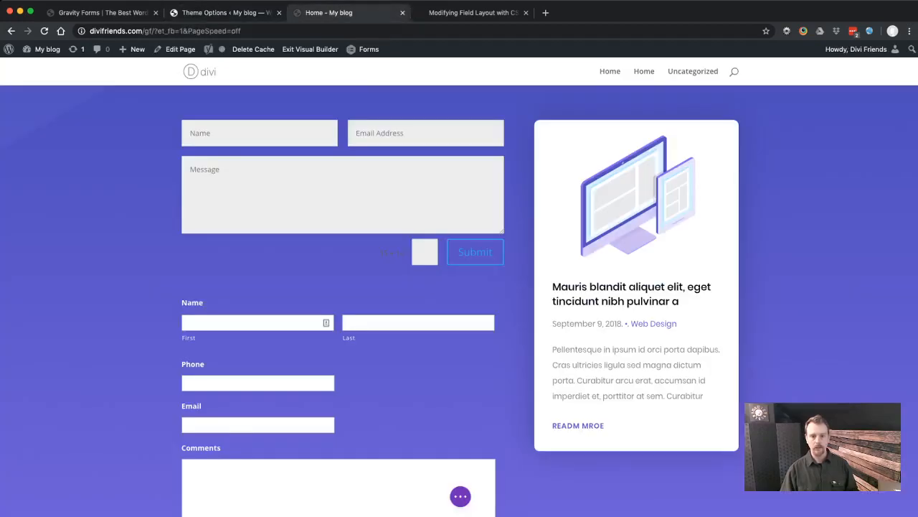
left_click(309, 49)
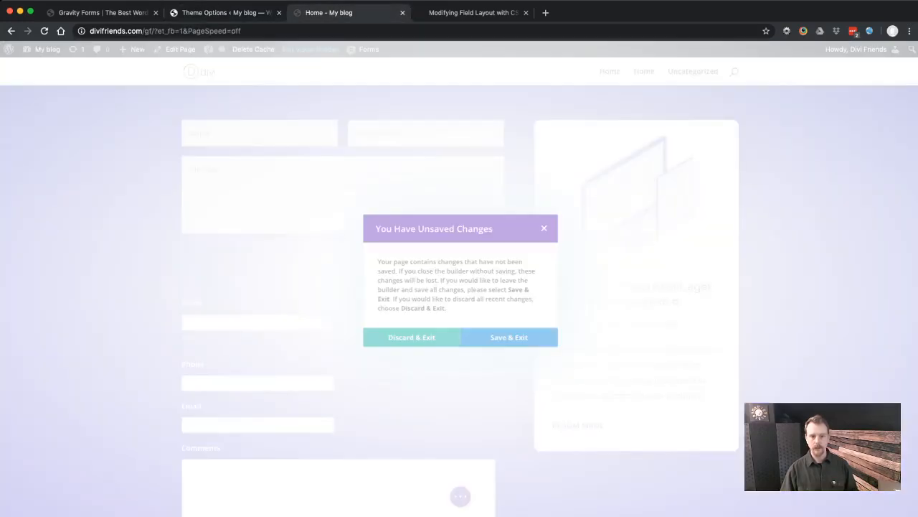
left_click(506, 337)
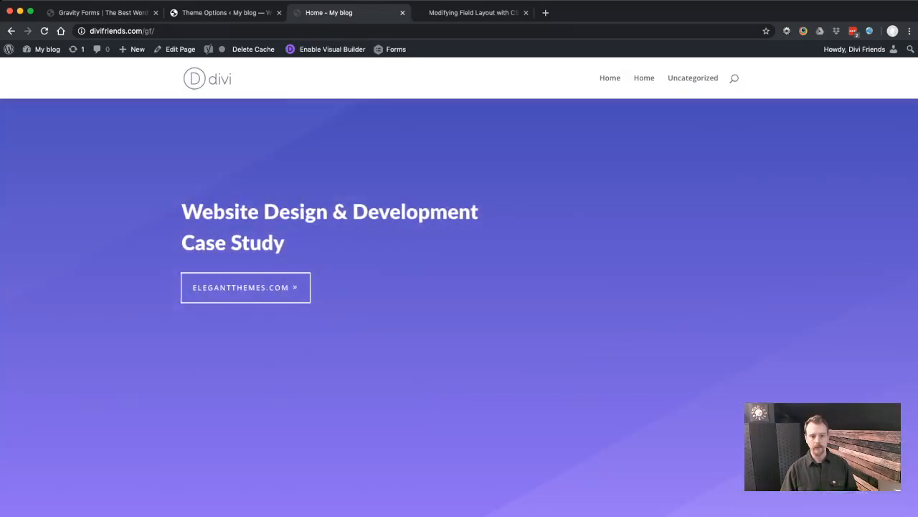
scroll(459, 287, "down", 15)
scroll(459, 287, "down", 15)
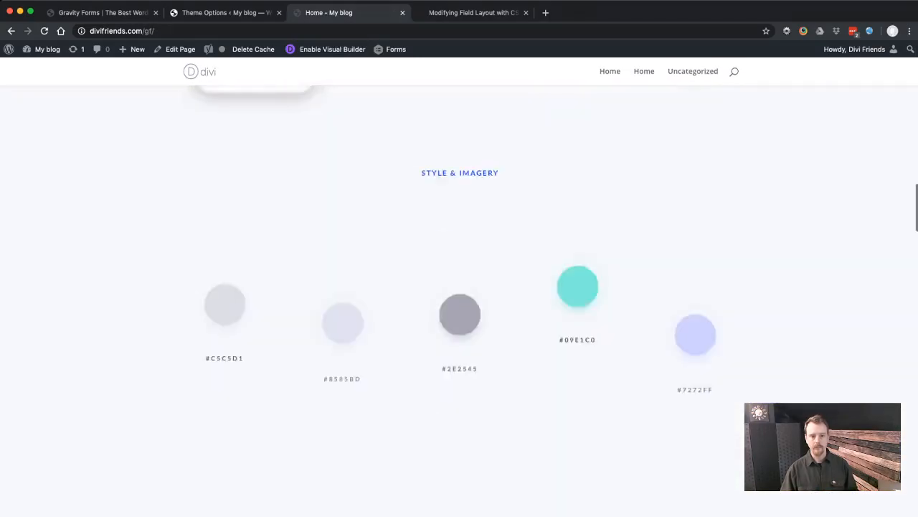
scroll(459, 301, "down", 8)
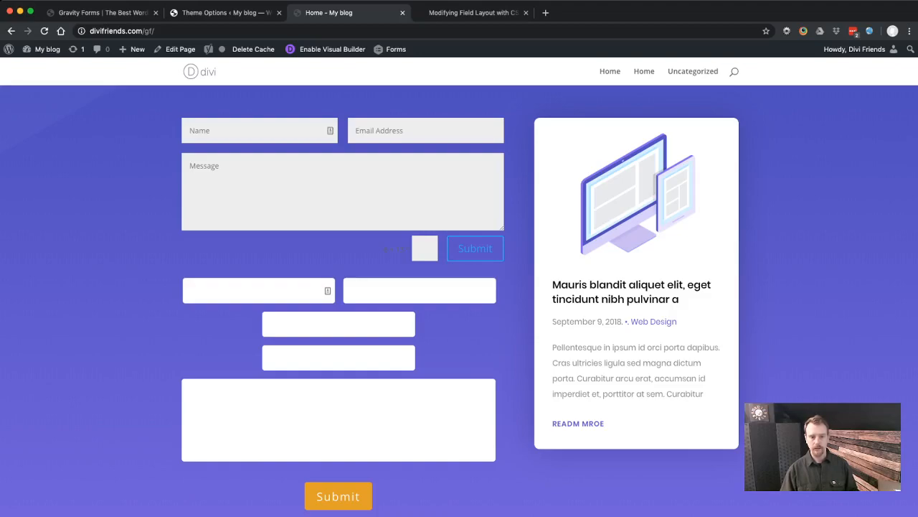
scroll(338, 430, "down", 2)
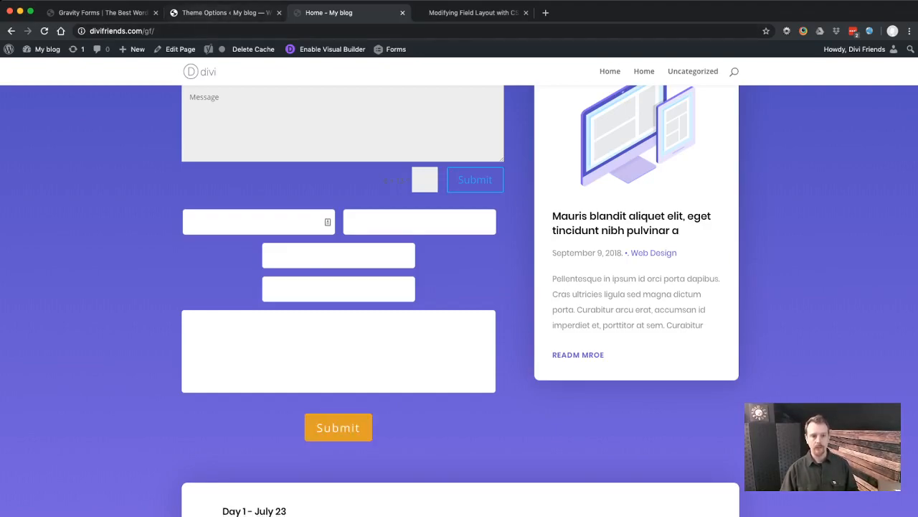
Open the Contact Us form for editing from the WordPress forms list
left_click(102, 13)
left_click(205, 14)
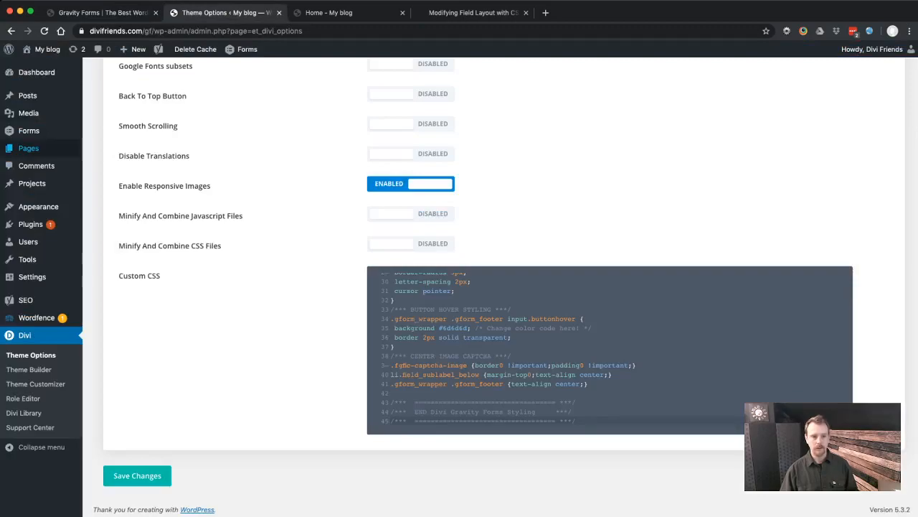
left_click(29, 131)
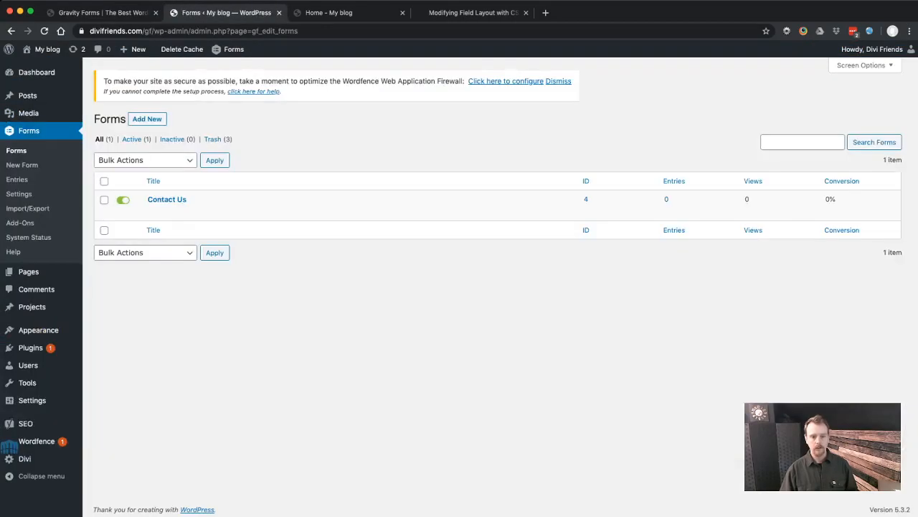
left_click(167, 199)
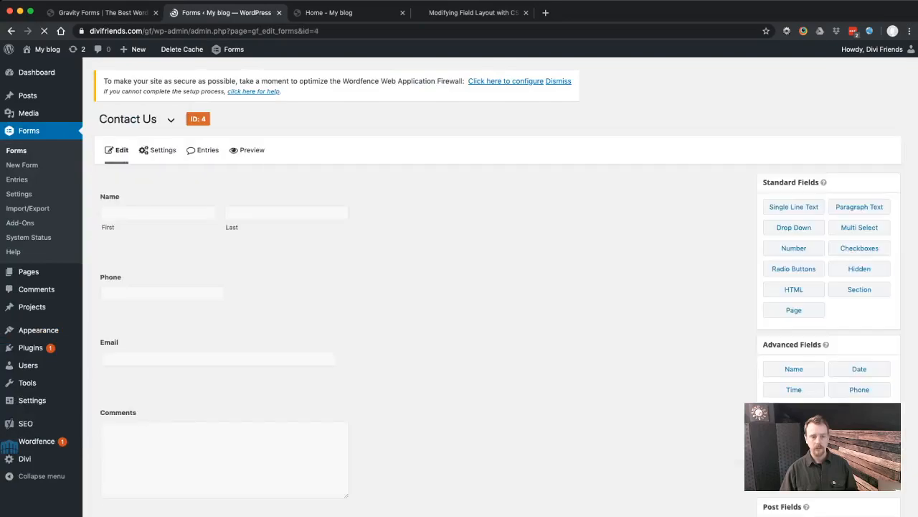
Give the Name field the placeholders "First Name" for First and "Last Name" for Last
left_click(323, 179)
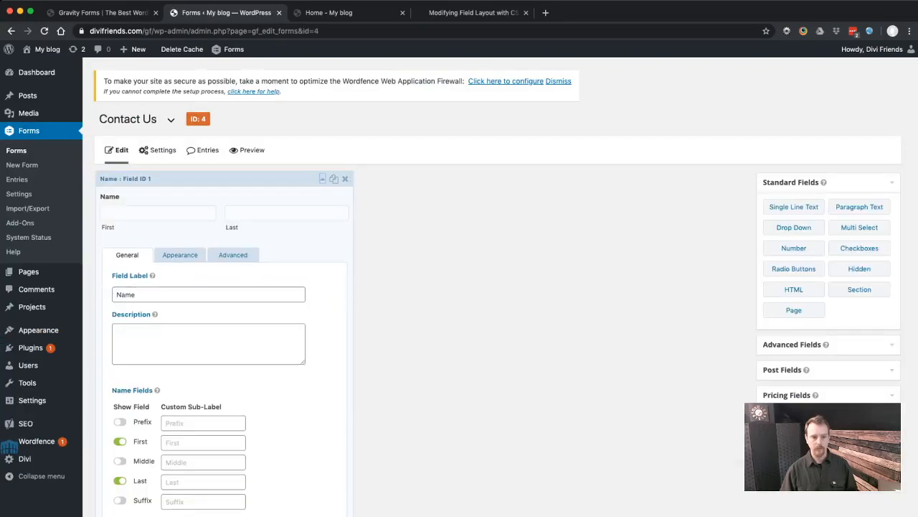
scroll(315, 215, "down", 1)
left_click(180, 209)
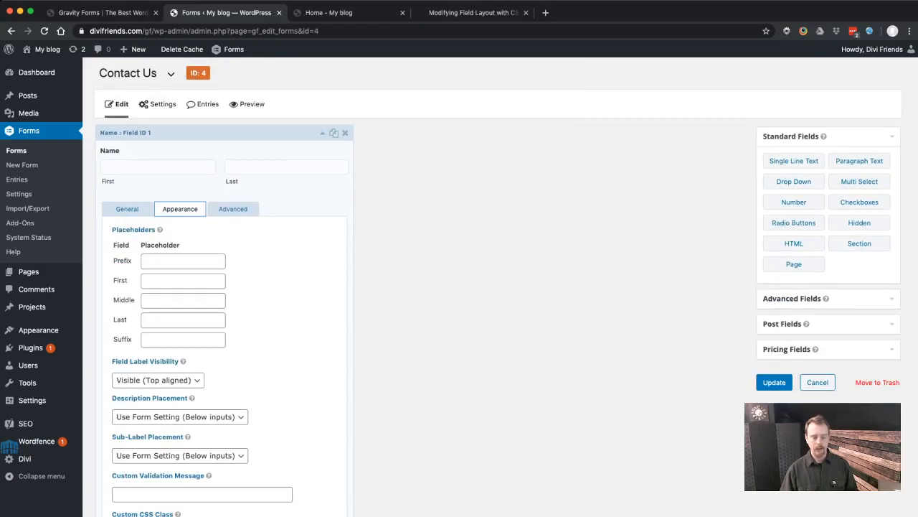
left_click(183, 280)
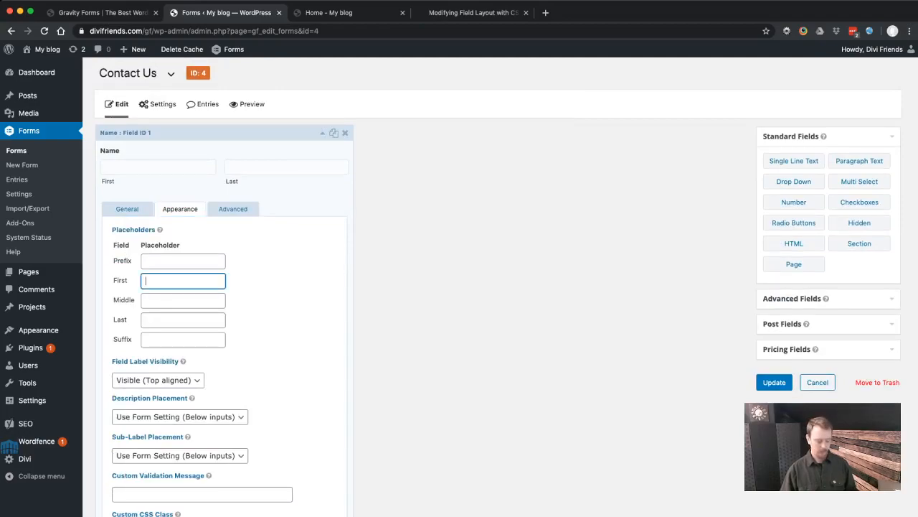
type("Firs")
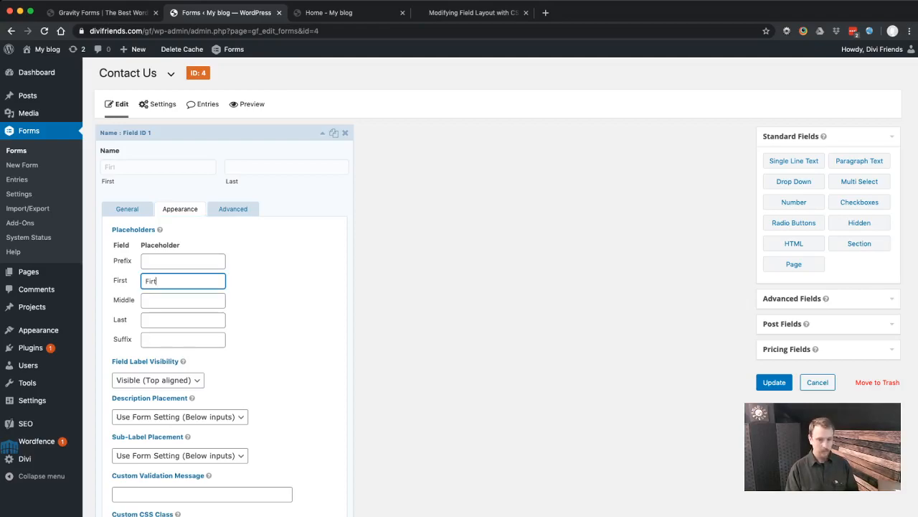
type("t Name")
key("Tab")
key("Tab")
type("L")
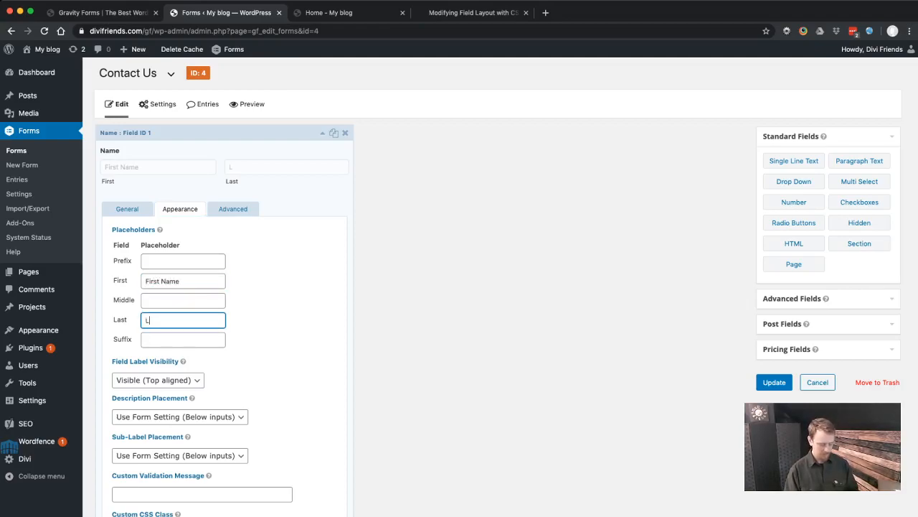
type("ast Name")
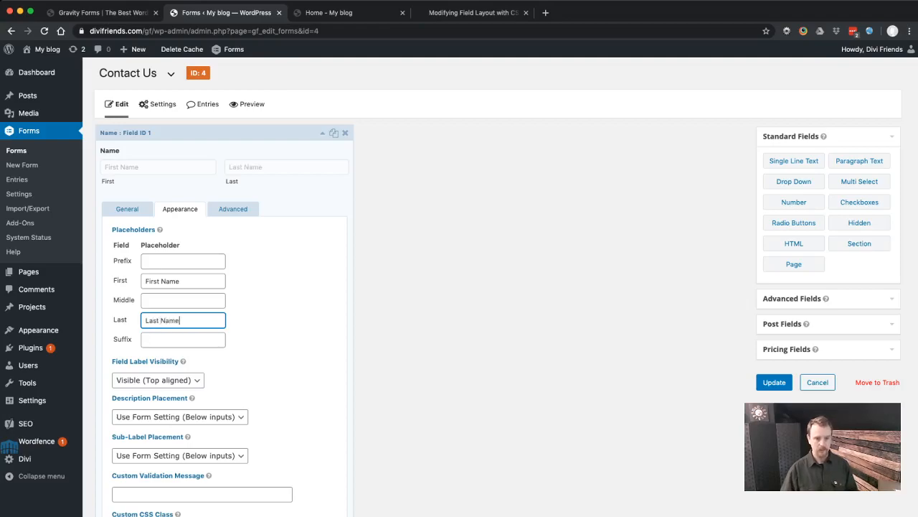
Set the Phone field's placeholder to "Phone" in its appearance settings
scroll(224, 344, "down", 5)
left_click(223, 293)
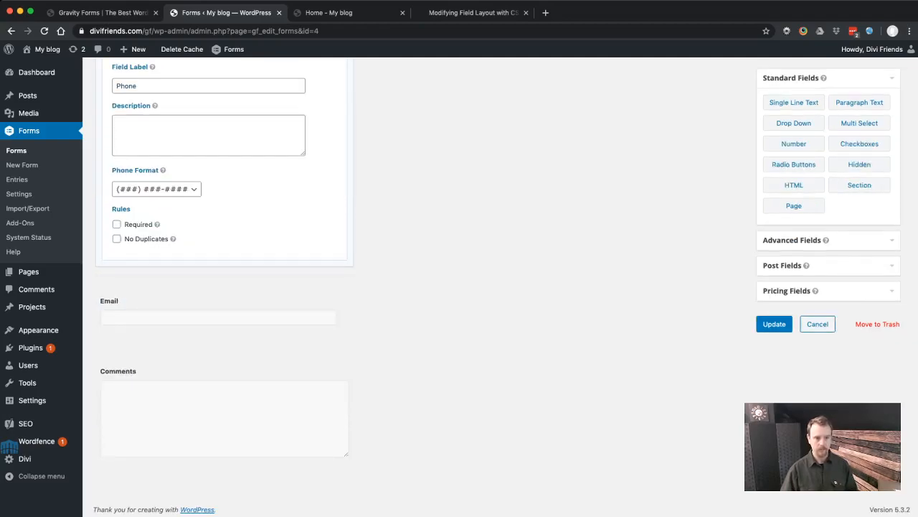
left_click(179, 142)
left_click(201, 182)
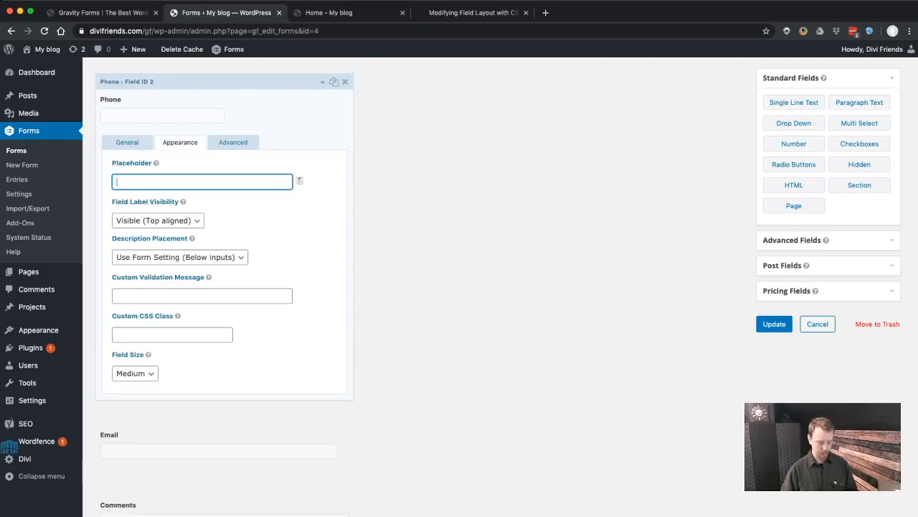
type("Phone")
Set the Email field's placeholder to "Email" in its appearance settings
scroll(224, 301, "down", 3)
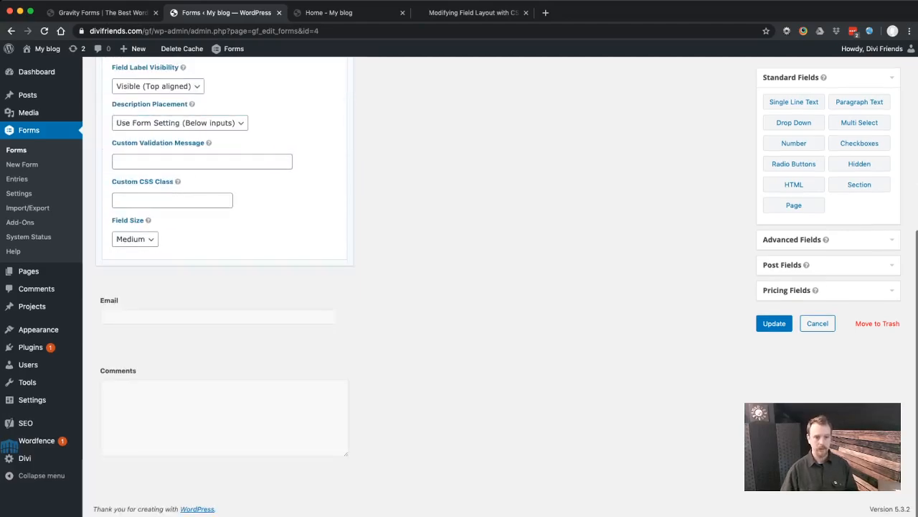
left_click(216, 309)
left_click(180, 137)
left_click(201, 117)
type("Email")
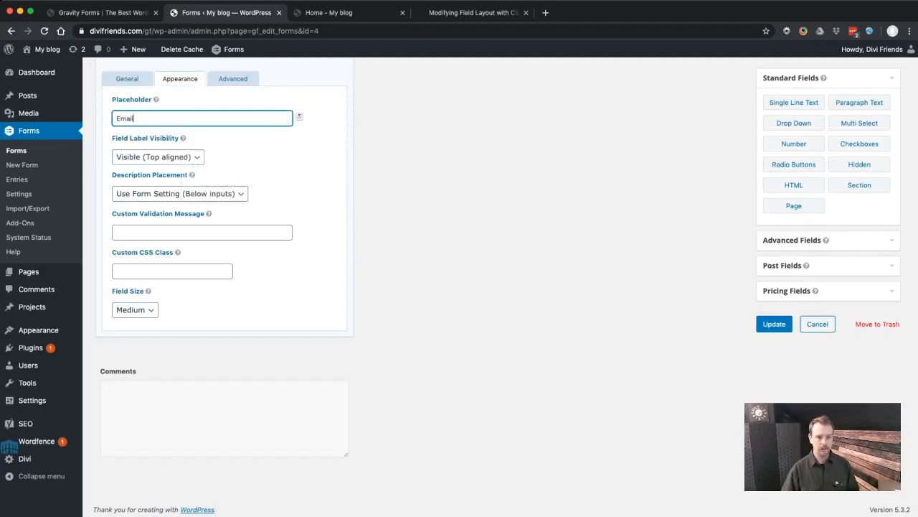
Set the Comments field's placeholder to "Comments" and update the form
left_click(223, 409)
left_click(180, 246)
left_click(179, 247)
type("Comments")
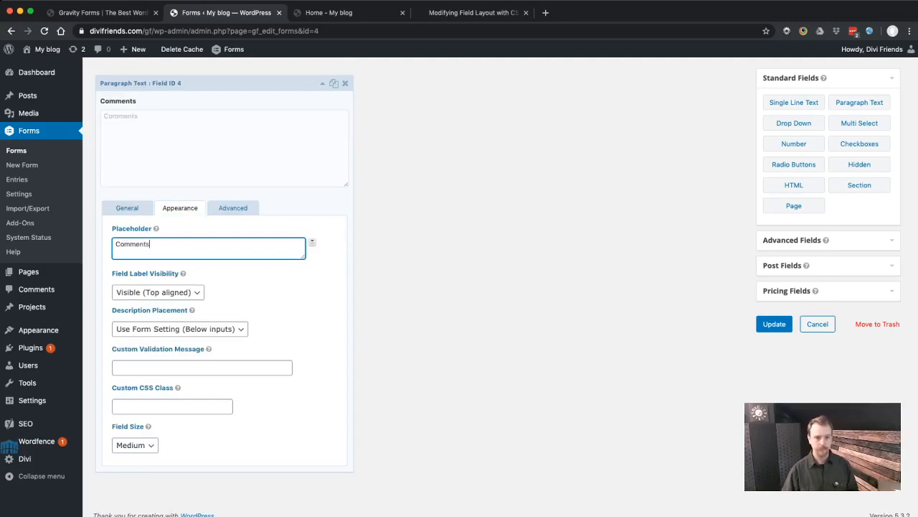
left_click(775, 323)
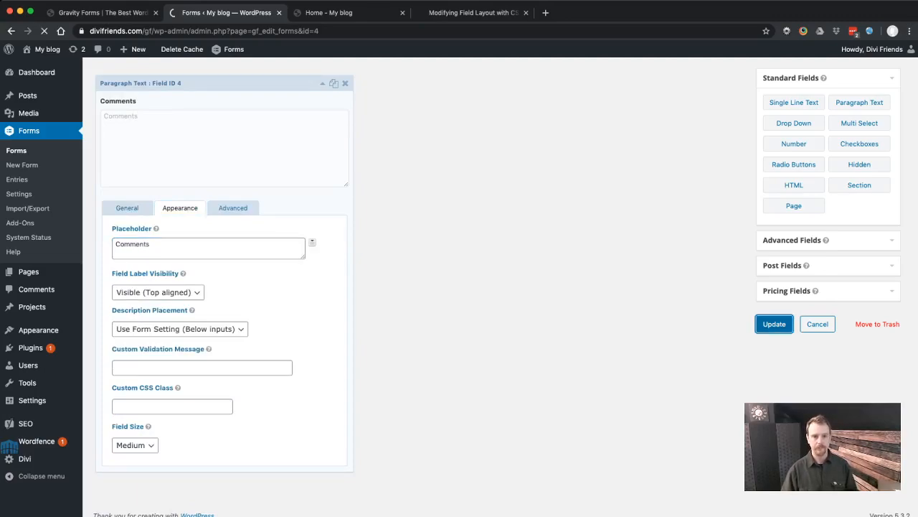
Reload the live home page and check the placeholders and field layout of the embedded form
left_click(330, 13)
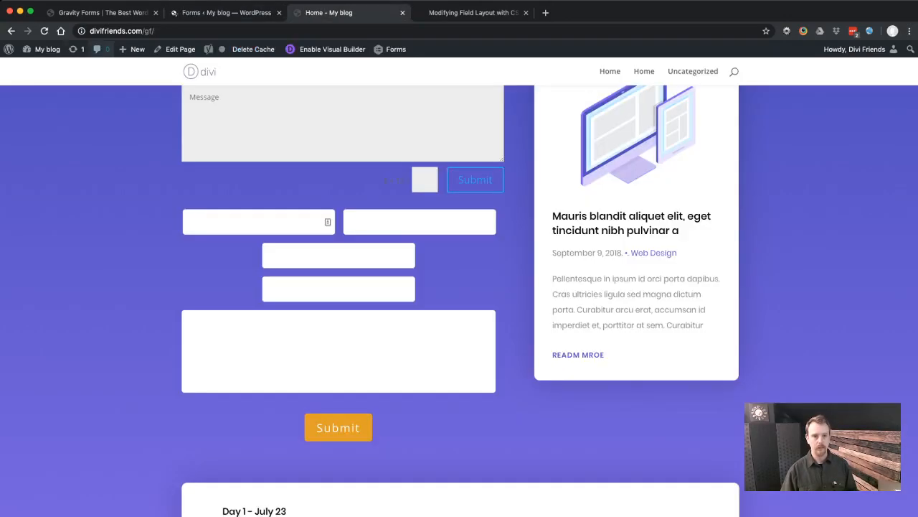
left_click(44, 31)
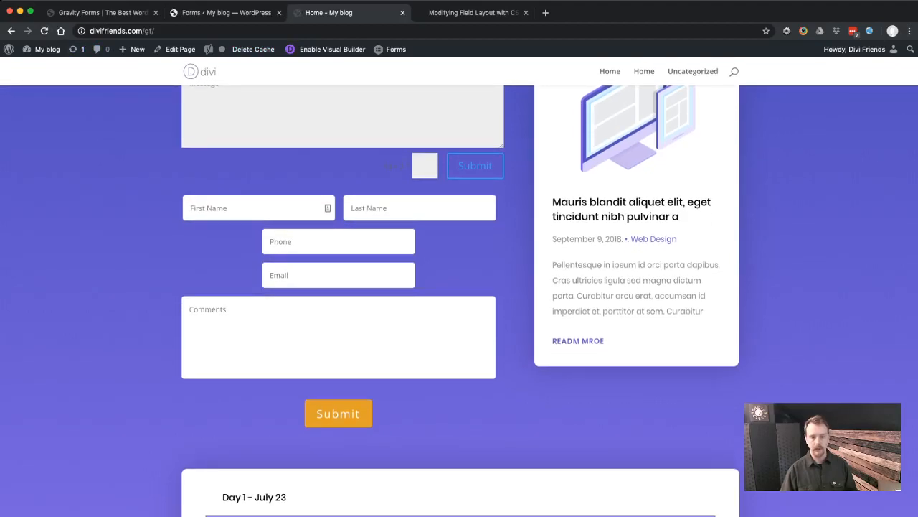
scroll(460, 301, "up", 1)
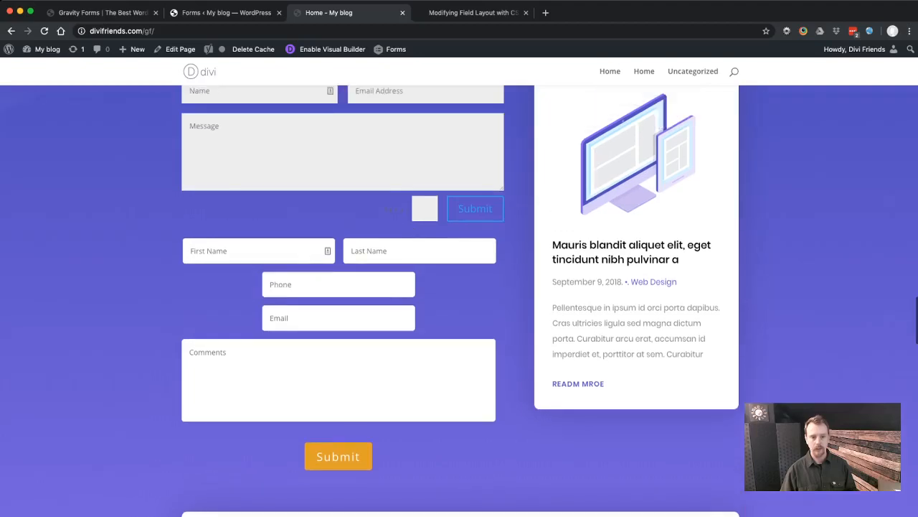
left_click(244, 280)
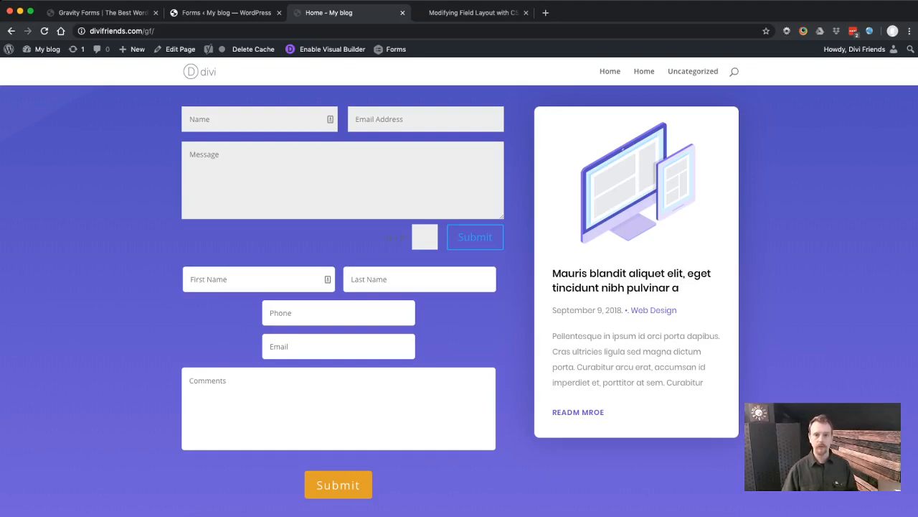
Copy the two-column class name gf_left_half from the Gravity Forms CSS Ready Classes documentation and return to the form editor
left_click(470, 13)
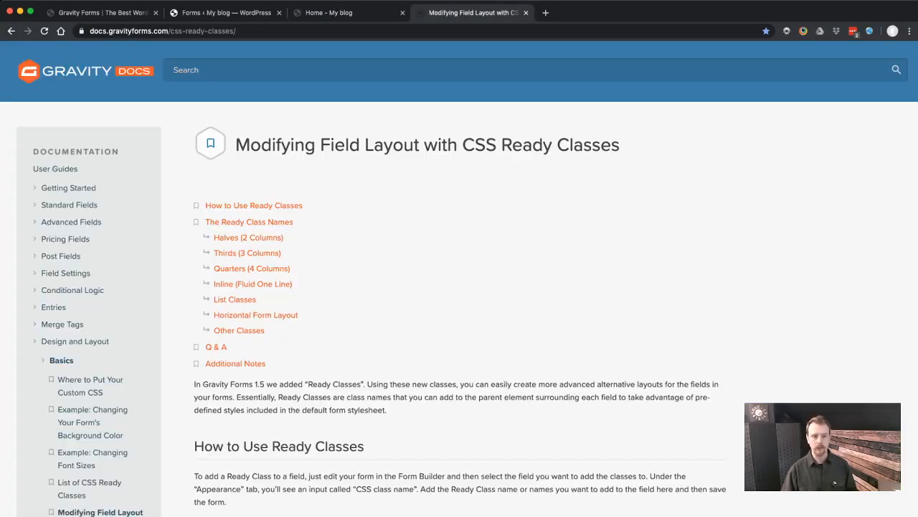
scroll(459, 287, "down", 10)
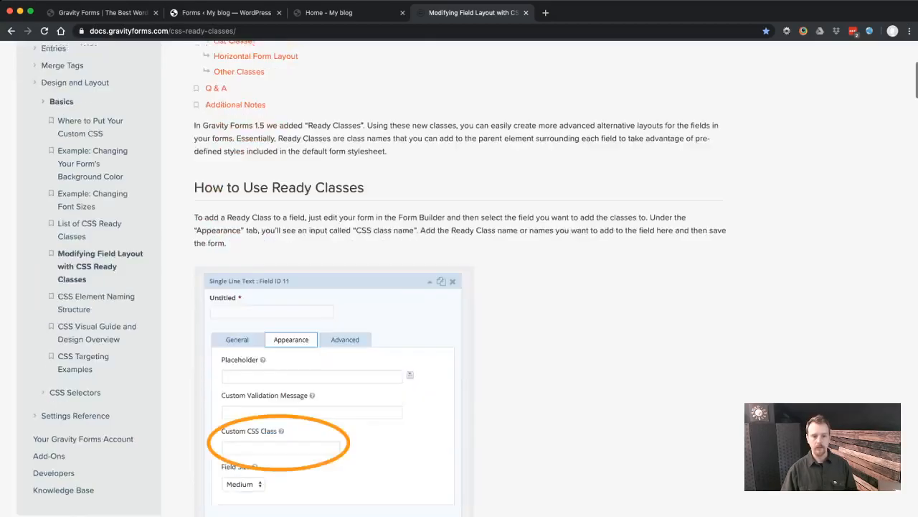
scroll(460, 287, "up", 10)
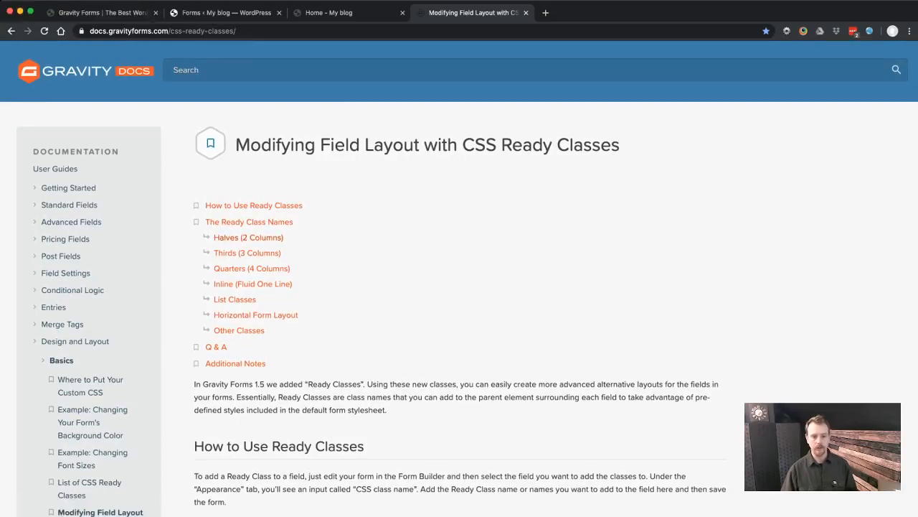
left_click(248, 236)
left_click_drag(246, 104, 202, 104)
key("super+c")
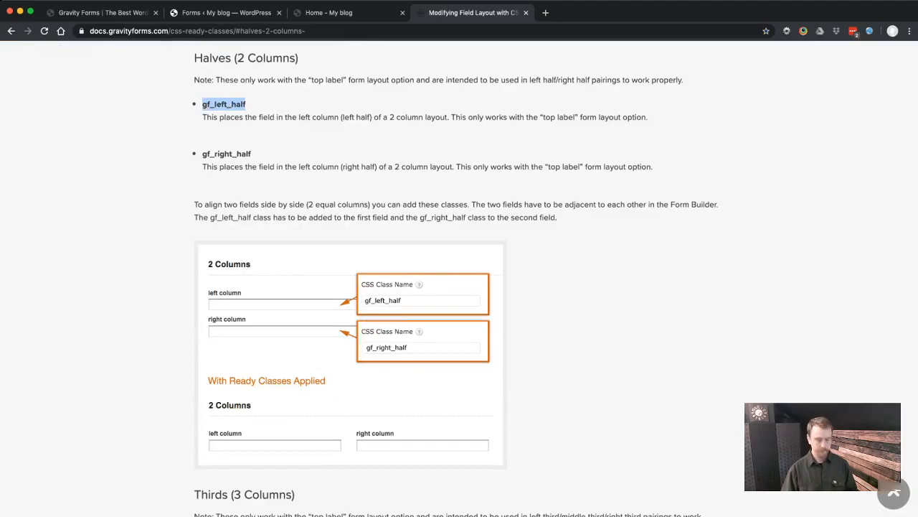
left_click(228, 12)
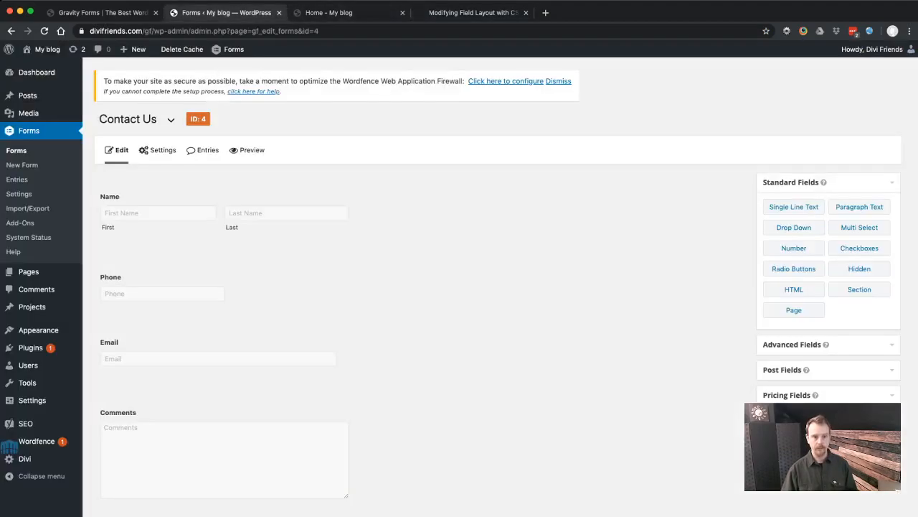
Set the Phone field's custom CSS class to gf_left_half in its appearance settings
scroll(224, 338, "down", 1)
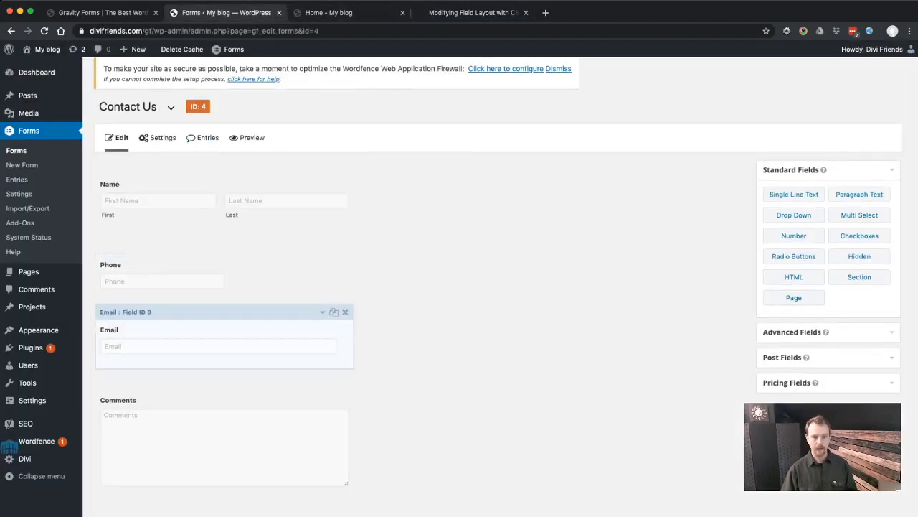
left_click(323, 247)
scroll(323, 247, "down", 2)
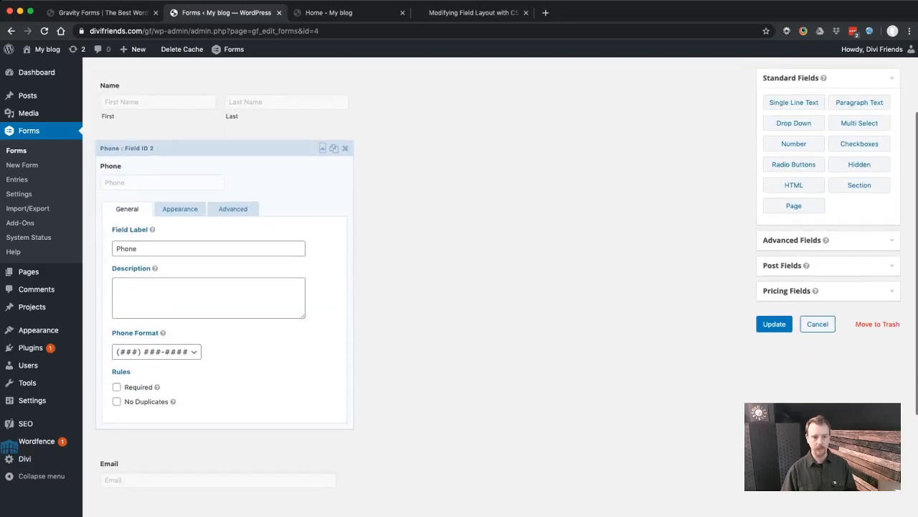
left_click(180, 209)
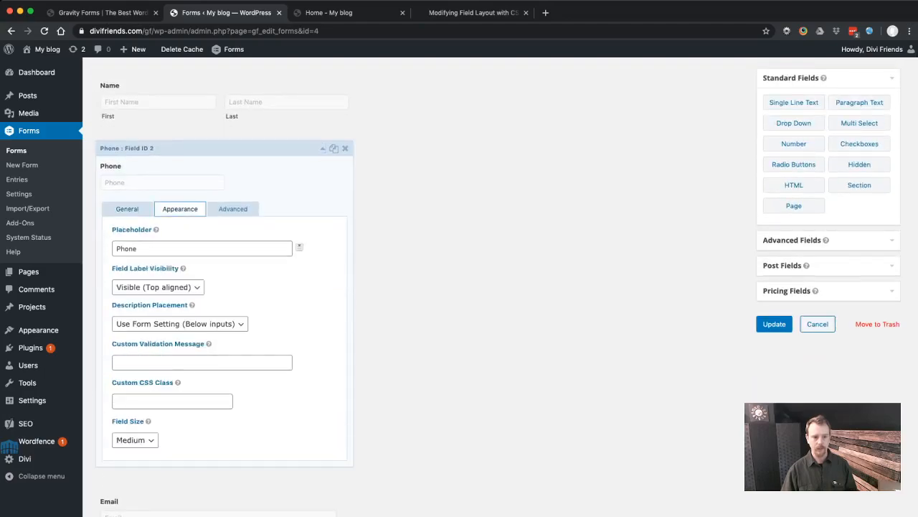
left_click(173, 401)
key("super+v")
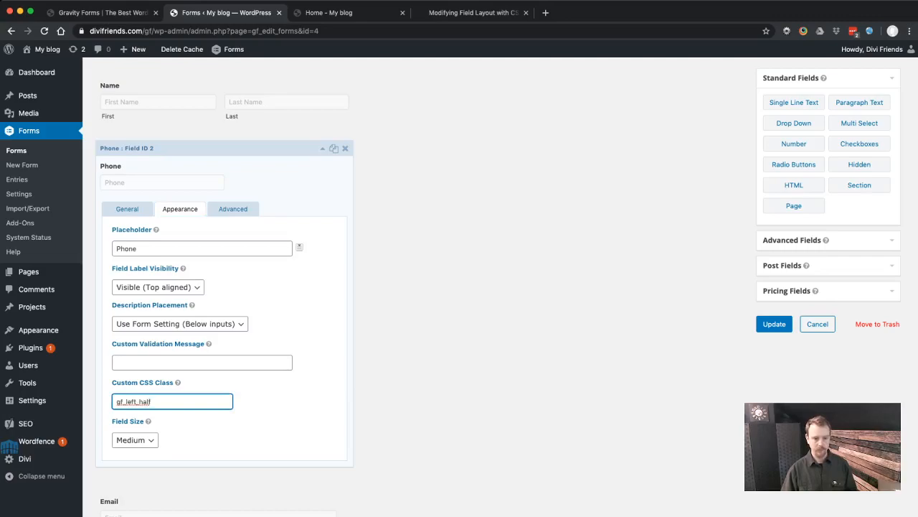
Set the Email field's custom CSS class to gf_right_half in its appearance settings and update the form
scroll(216, 387, "down", 3)
left_click(322, 330)
scroll(316, 359, "up", 1)
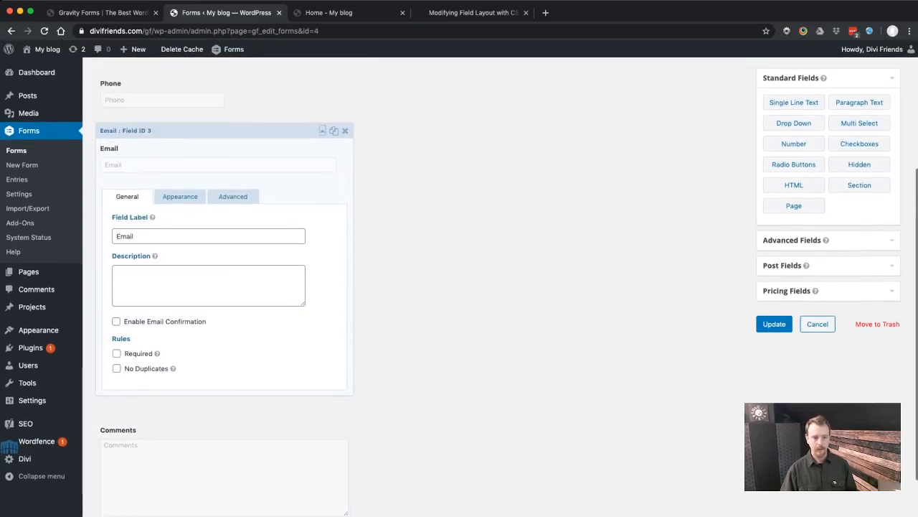
left_click(179, 192)
left_click(172, 389)
key("super+v")
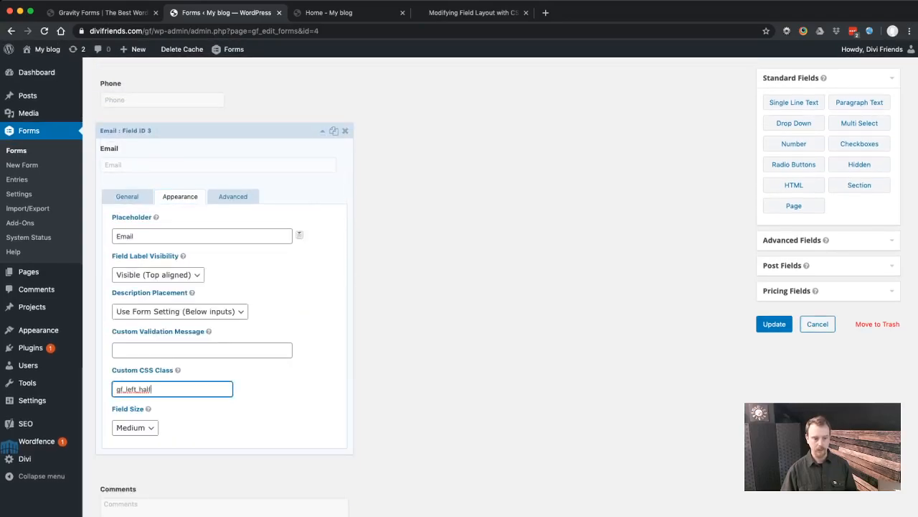
key("Left")
key("Left")
key("Left")
key("Left")
key("Left")
key("BackSpace")
key("BackSpace")
key("BackSpace")
key("BackSpace")
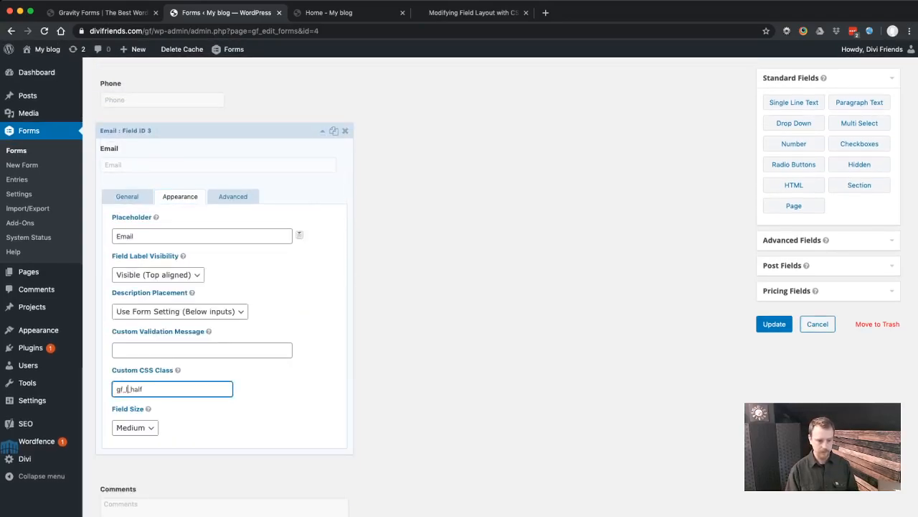
type("right")
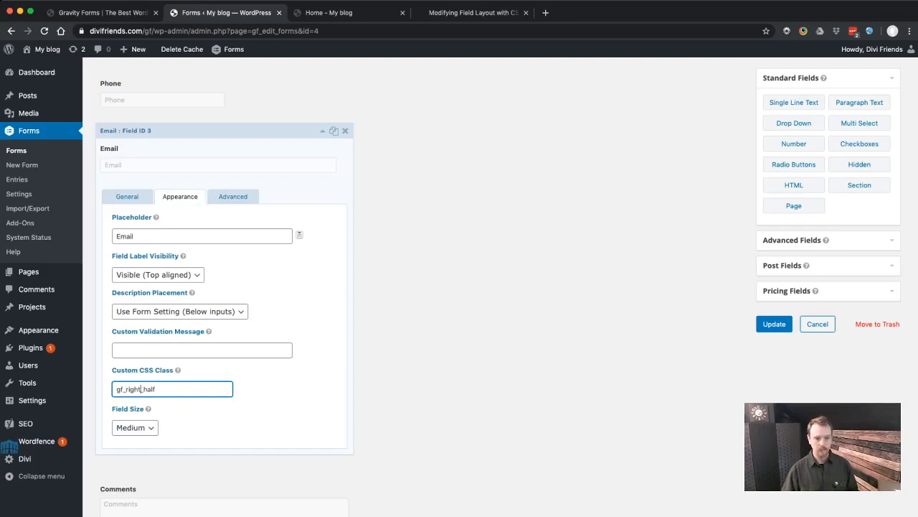
left_click(774, 324)
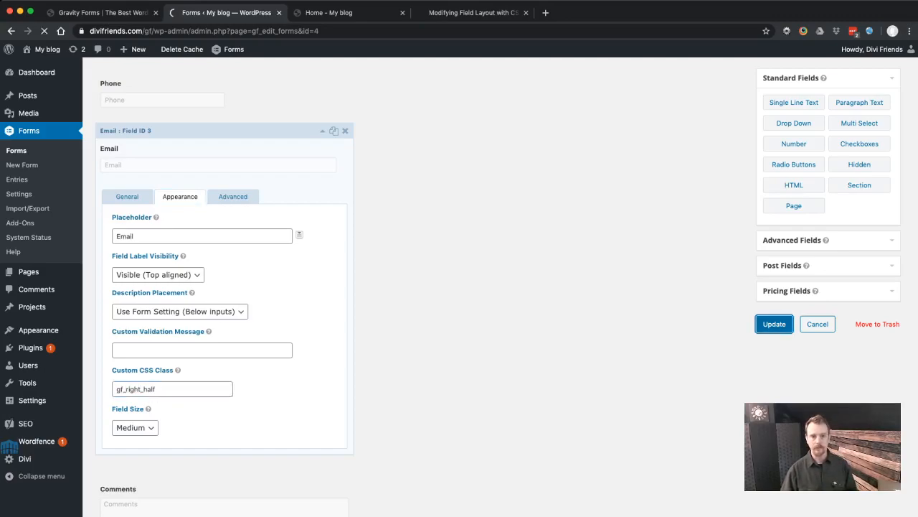
Reload the live home page and compare the embedded form's two-column layout with the existing contact form above it
key("ctrl+Tab")
key("super+r")
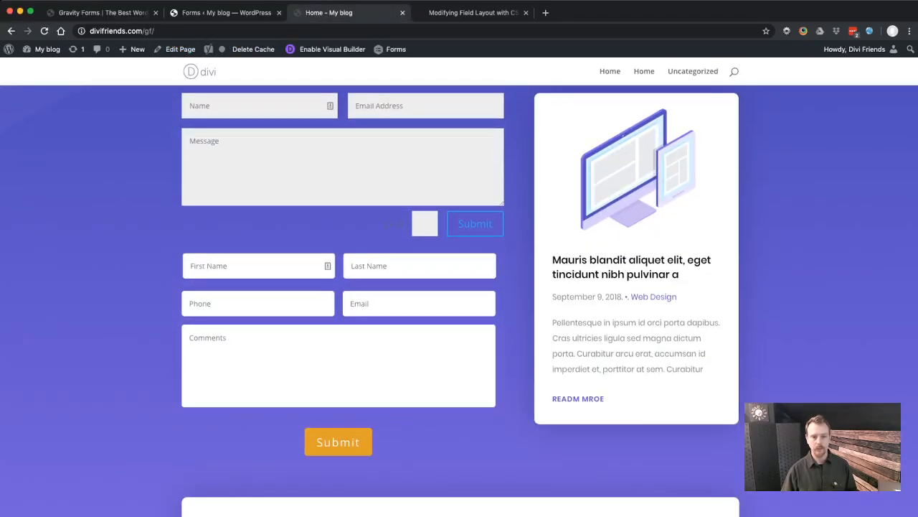
scroll(459, 287, "up", 2)
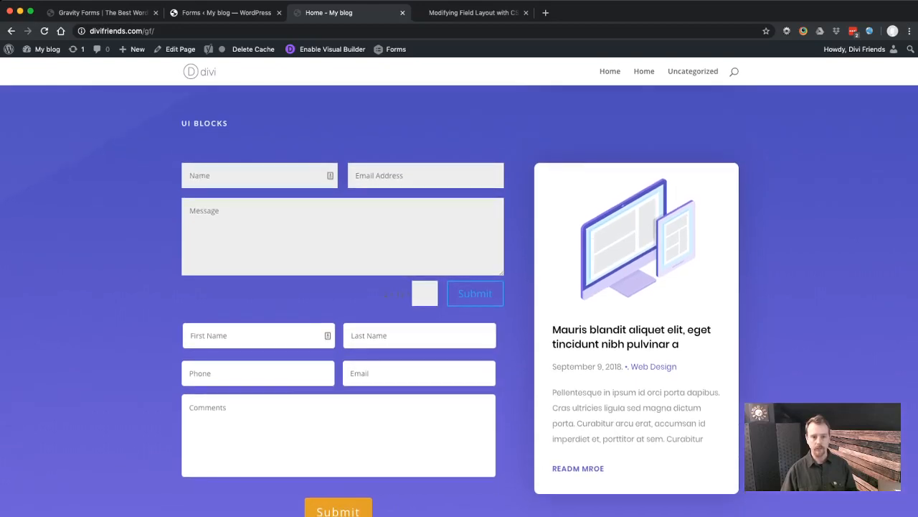
scroll(459, 311, "down", 1)
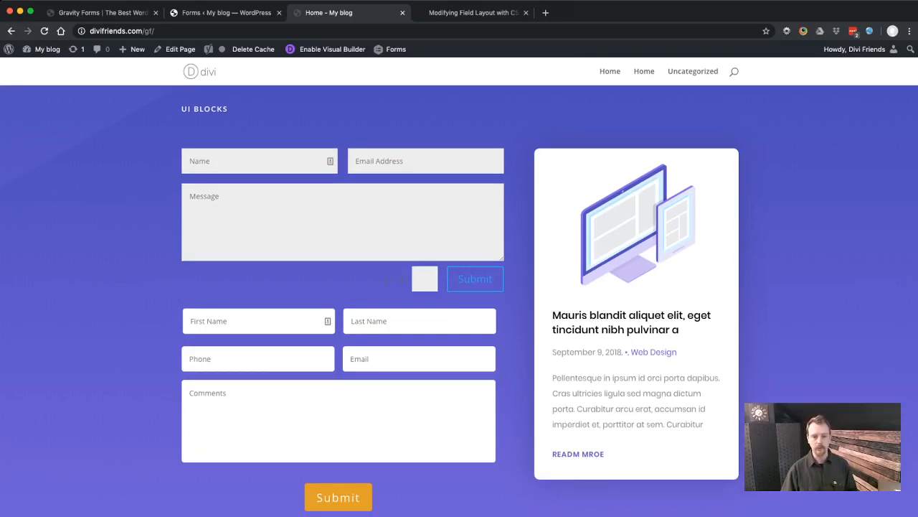
scroll(460, 301, "down", 2)
scroll(459, 302, "down", 1)
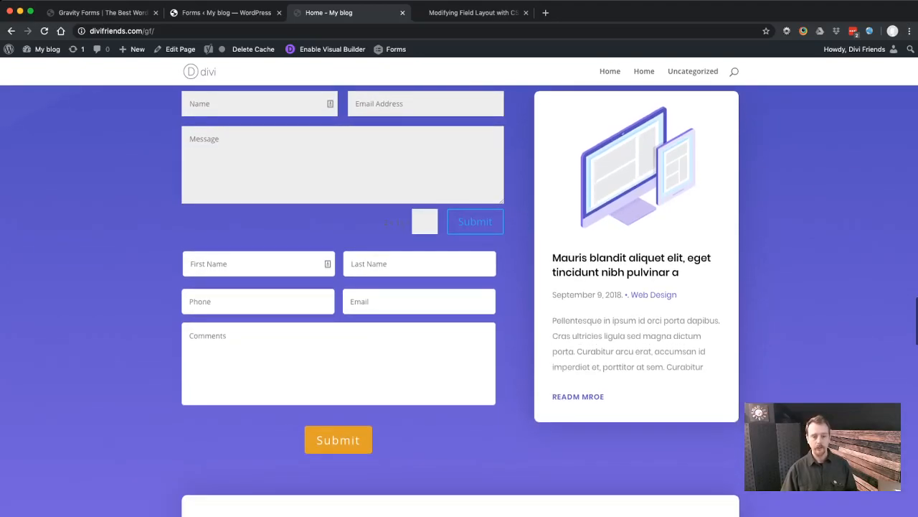
scroll(459, 302, "up", 1)
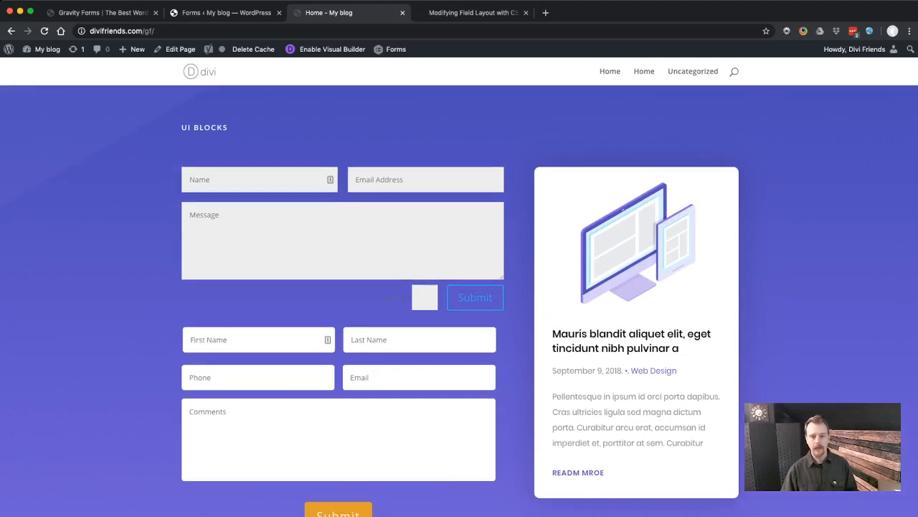
scroll(459, 302, "down", 1)
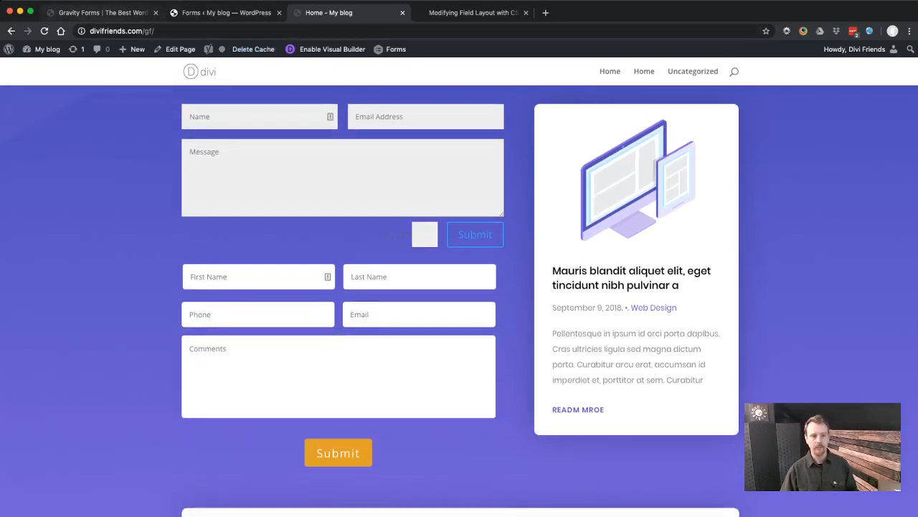
Open the site's installed plugins list and look for the Image Captcha For Gravity Forms plugin
key("super+1")
key("super+2")
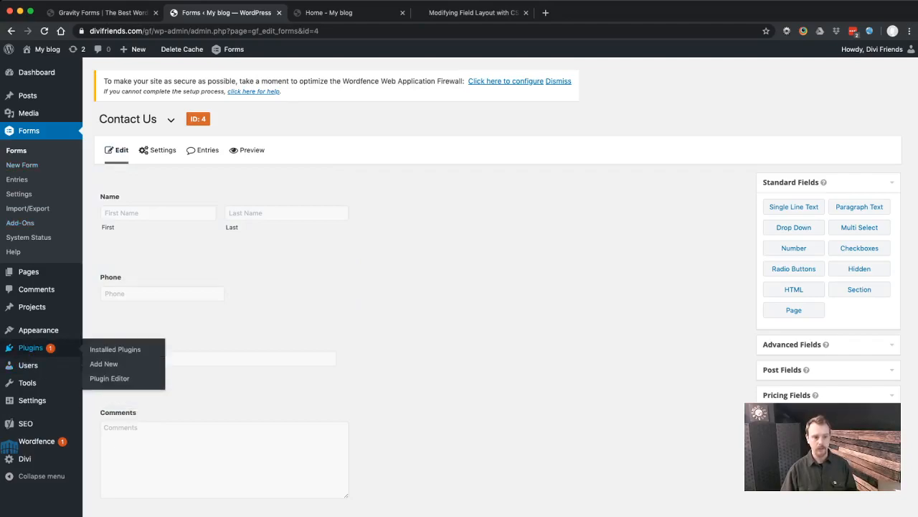
left_click(31, 348)
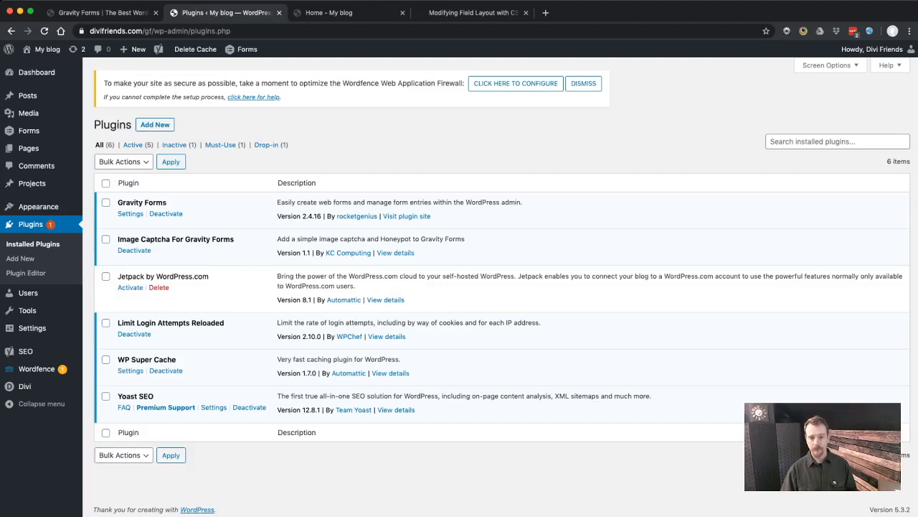
left_click(837, 142)
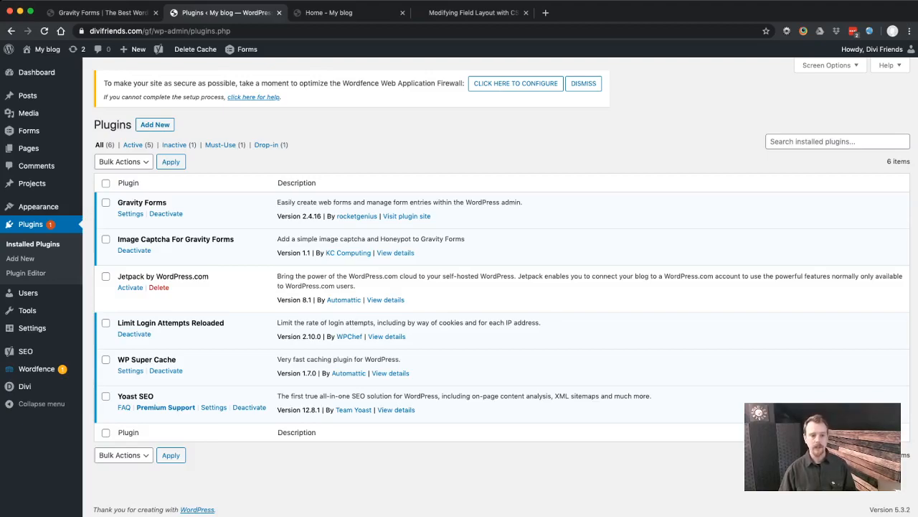
Open the Contact Us form for editing and add an Image Captcha field from the advanced fields
left_click(28, 131)
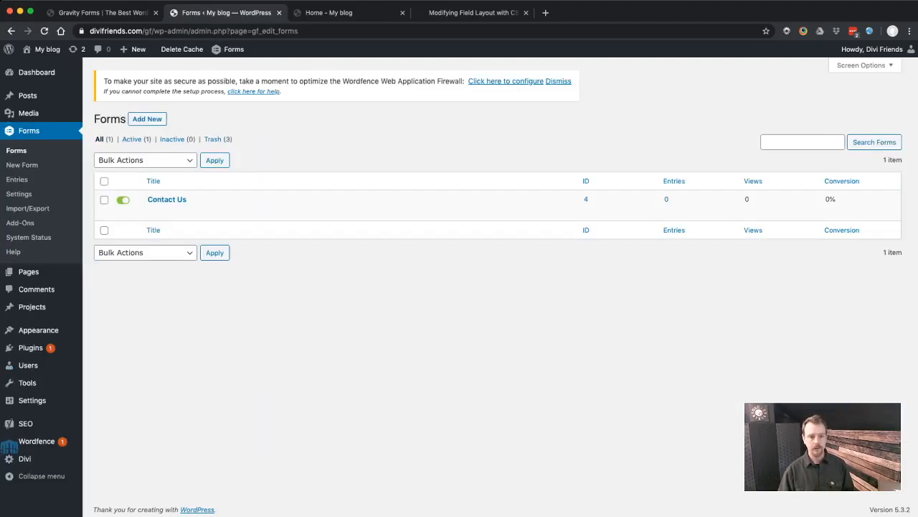
left_click(167, 200)
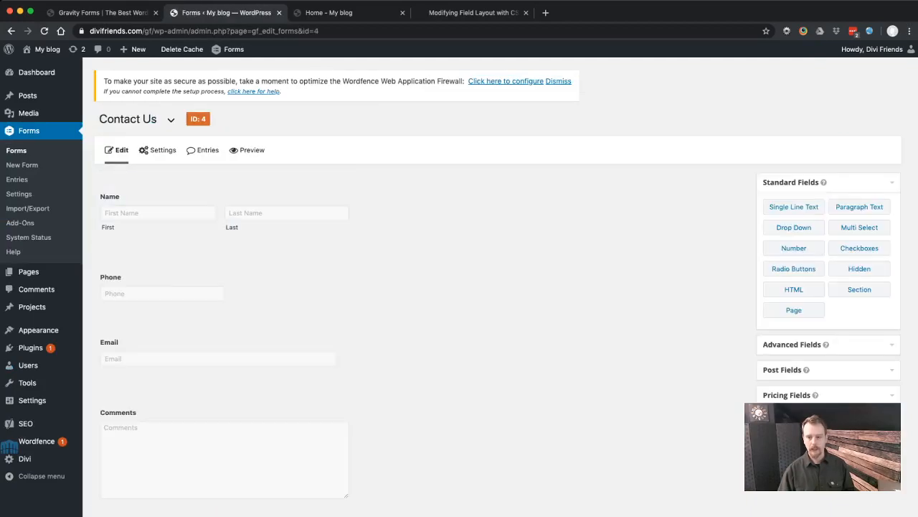
scroll(492, 287, "down", 2)
left_click(828, 304)
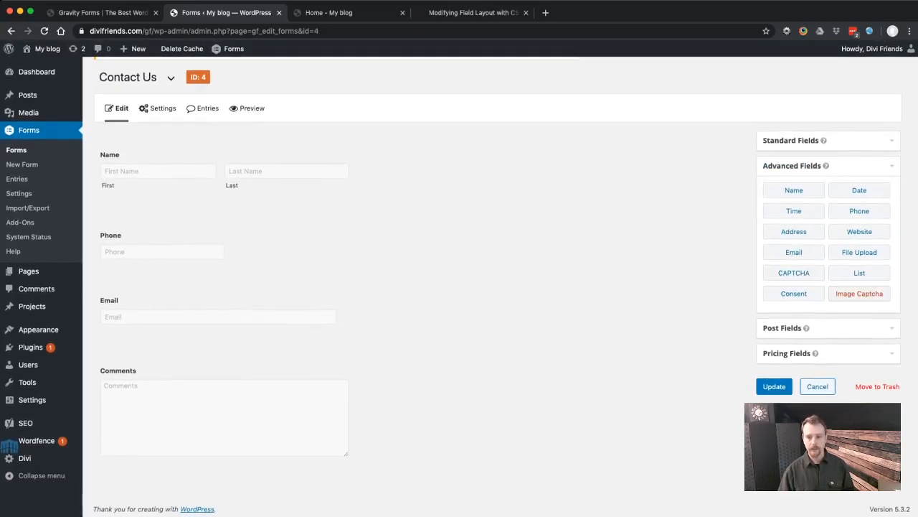
left_click(859, 294)
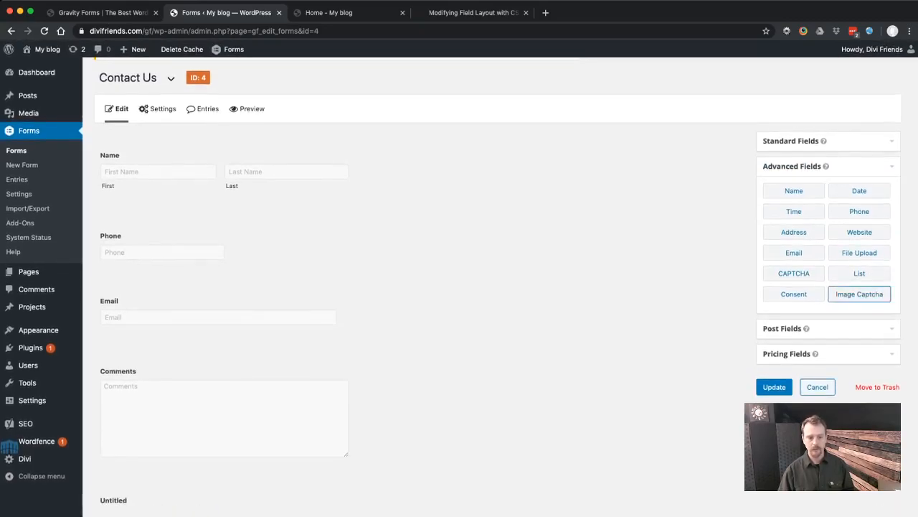
Clear the field label of the new Image Captcha field below Comments and update the form
scroll(322, 362, "down", 1)
left_click_drag(145, 442, 59, 424)
key("BackSpace")
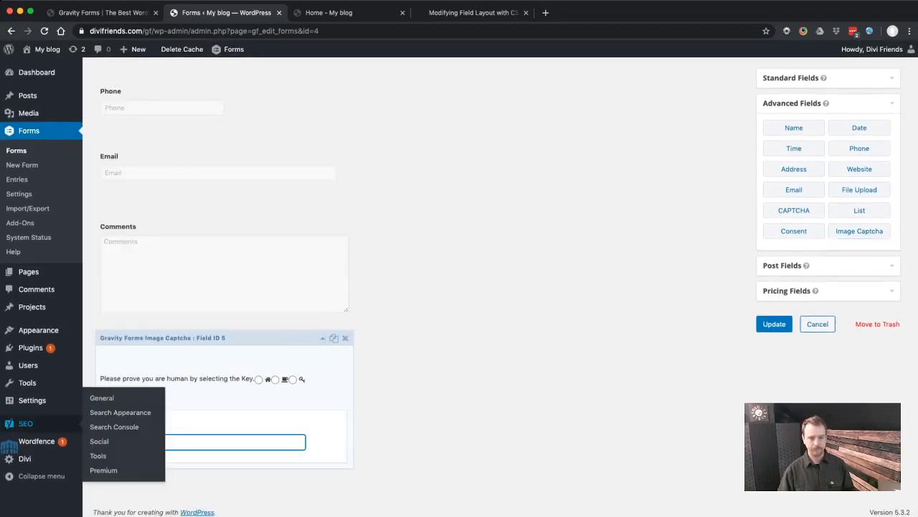
left_click(774, 323)
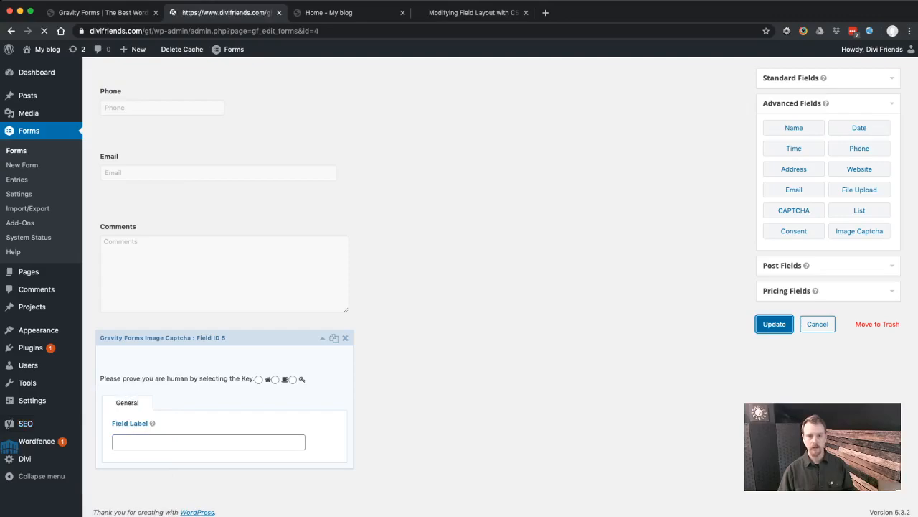
Reload the live home page and test the image captcha in the embedded form by selecting the flag
left_click(344, 12)
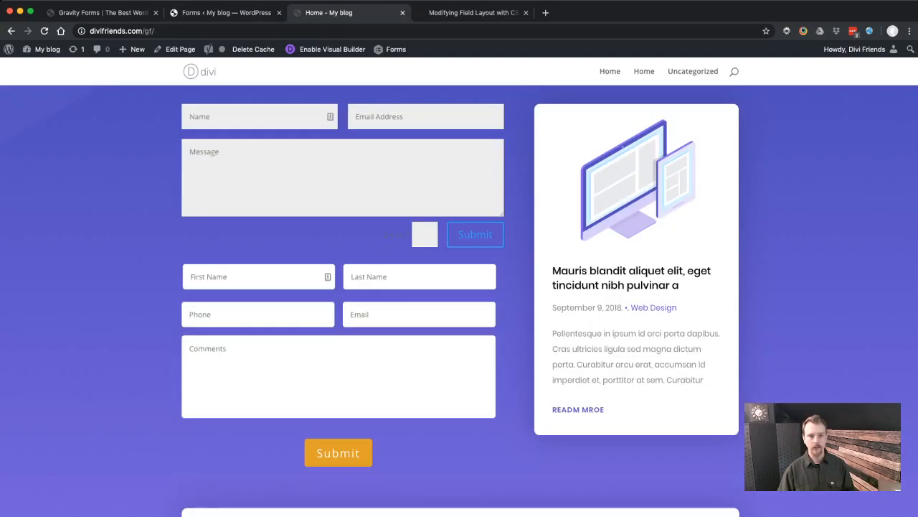
key("super+r")
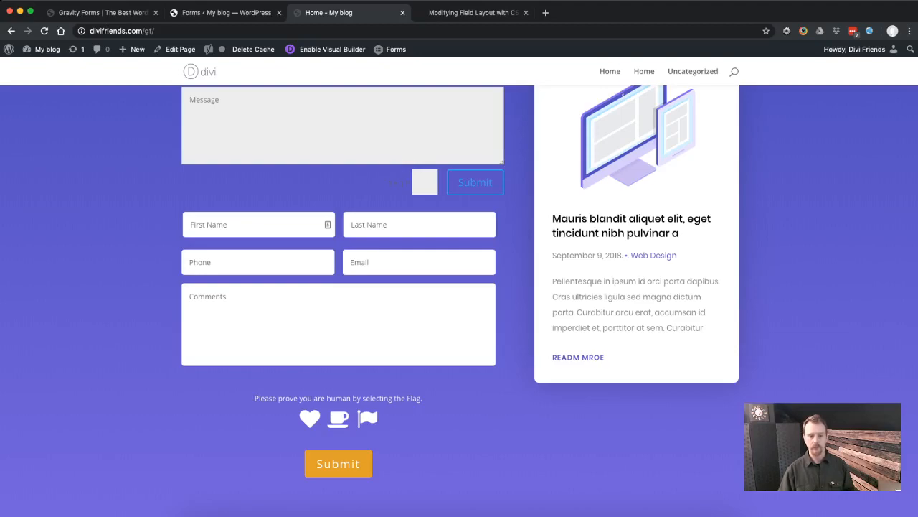
left_click(367, 419)
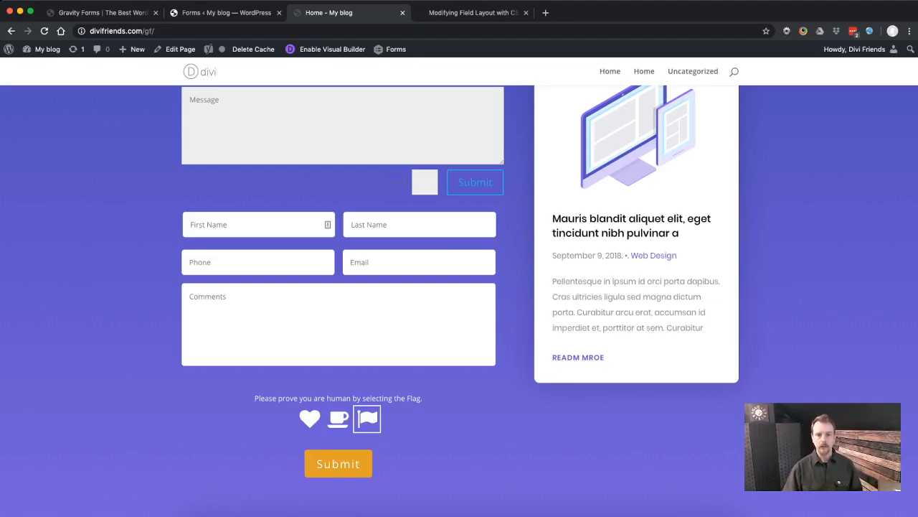
key("super+Tab")
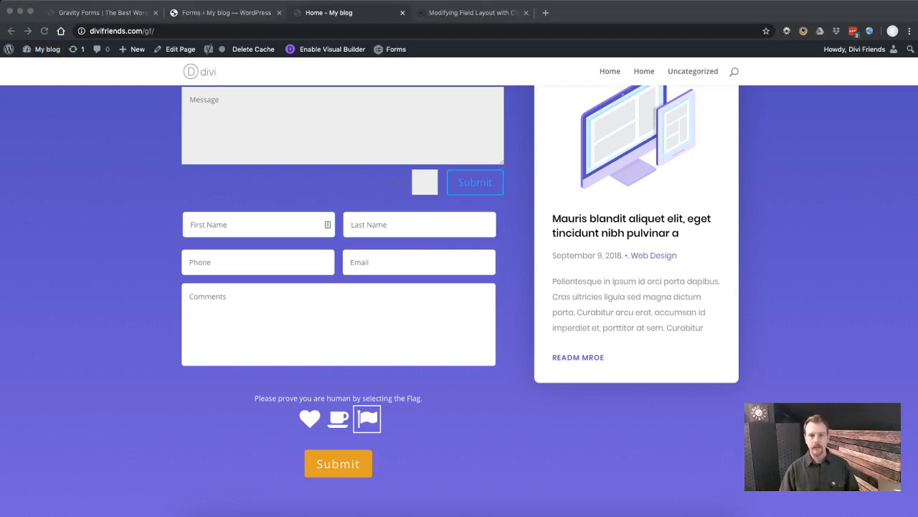